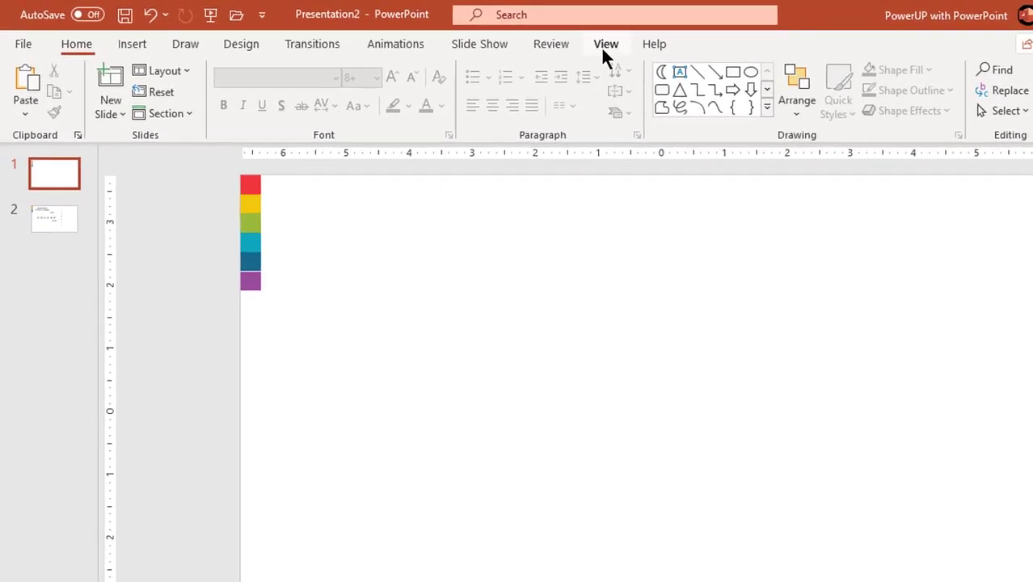
Turn on the slide guides and start choosing a custom colour for the slide background.
left_click(604, 47)
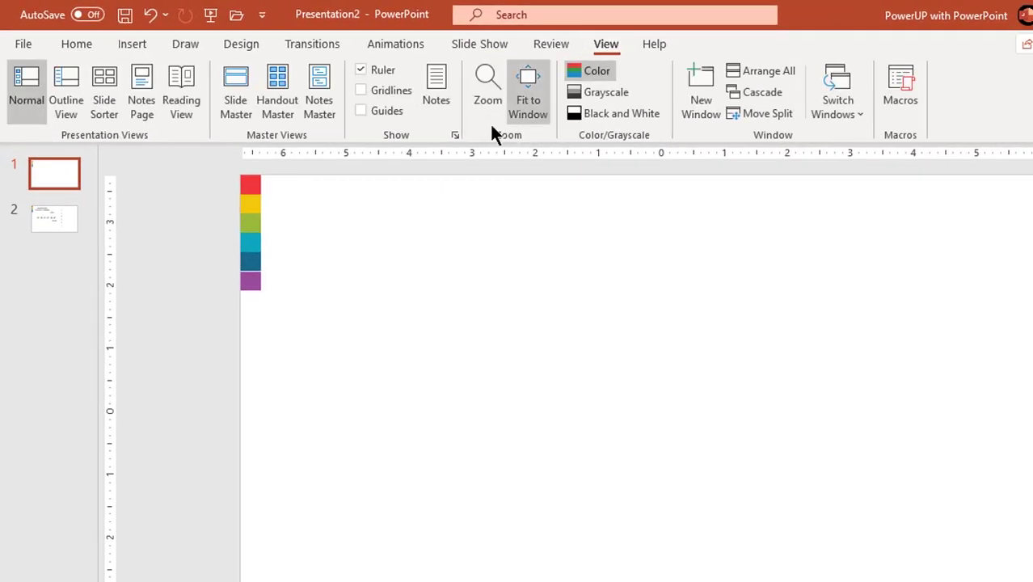
left_click(374, 109)
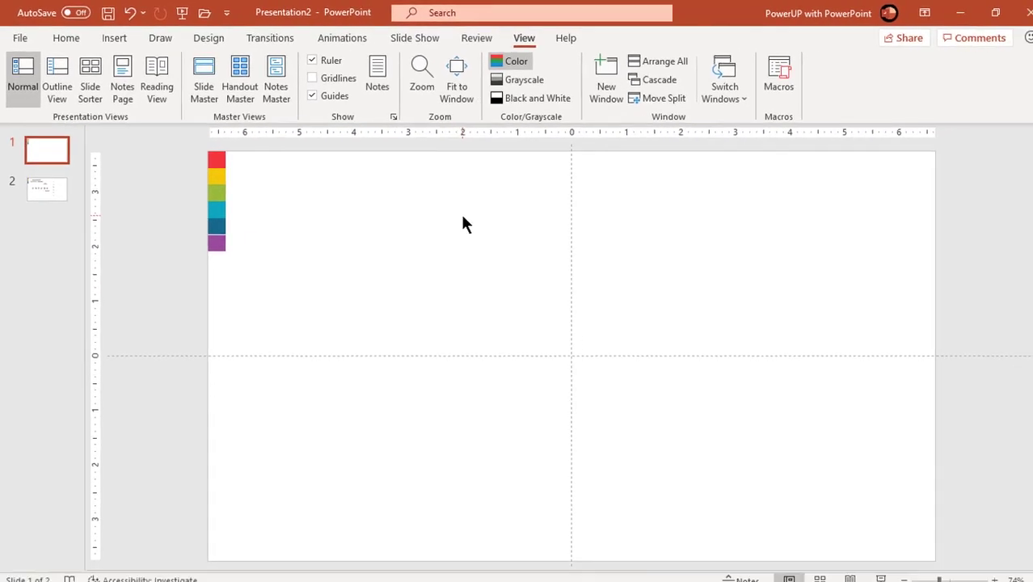
right_click(522, 243)
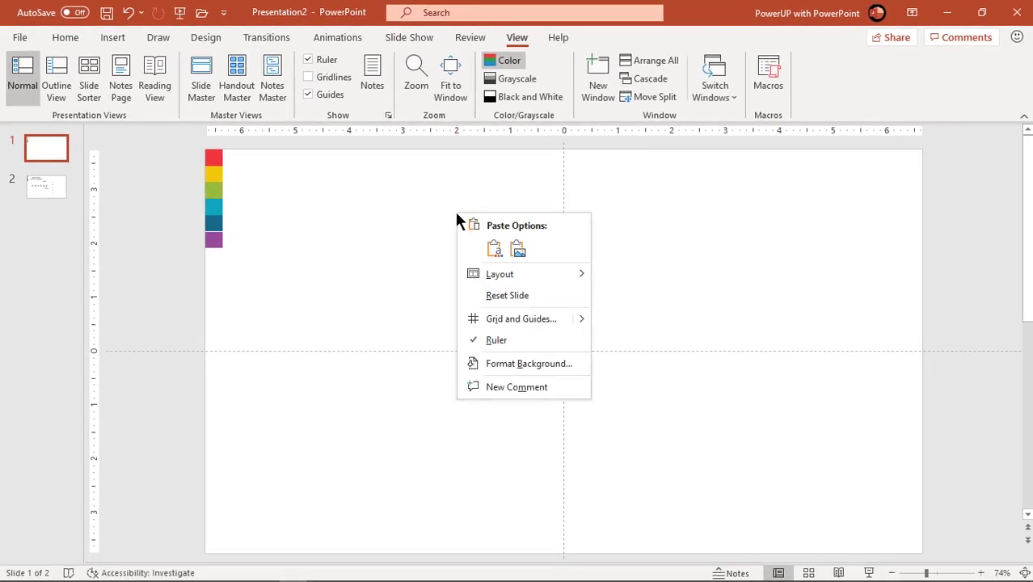
left_click(537, 364)
left_click(991, 321)
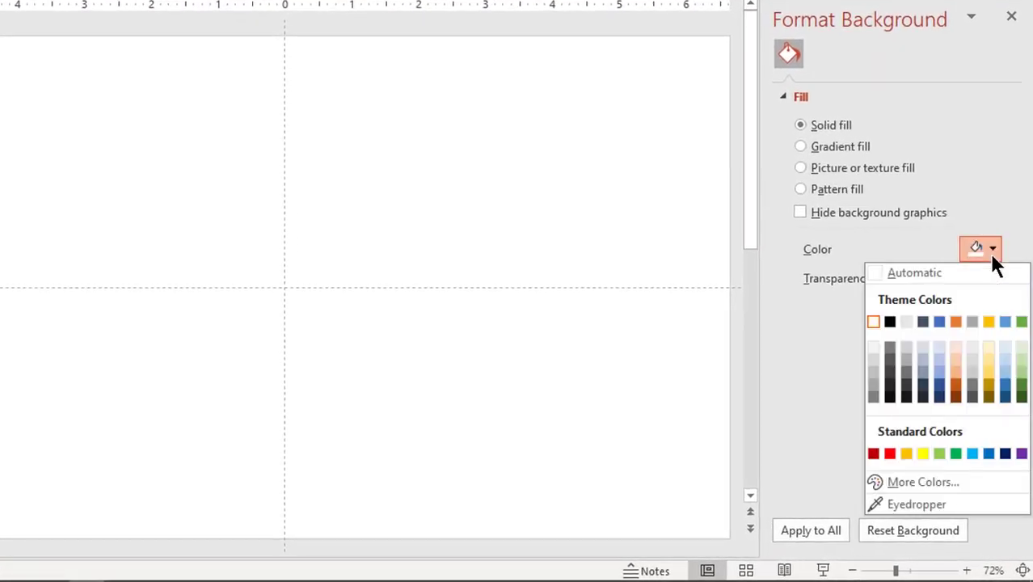
left_click(913, 481)
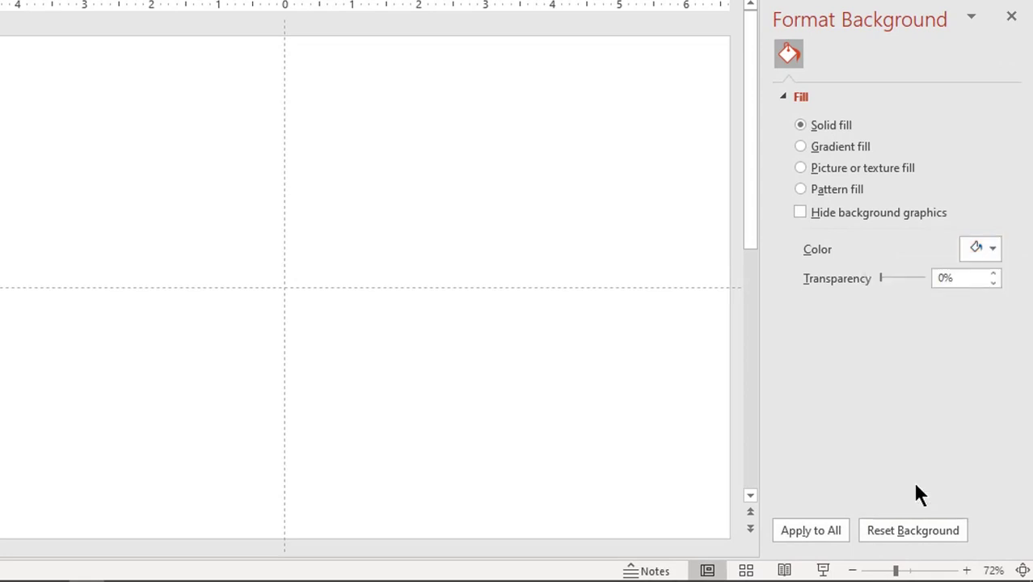
Mix a pale pink-grey custom colour and apply it as the solid slide background.
left_click(312, 48)
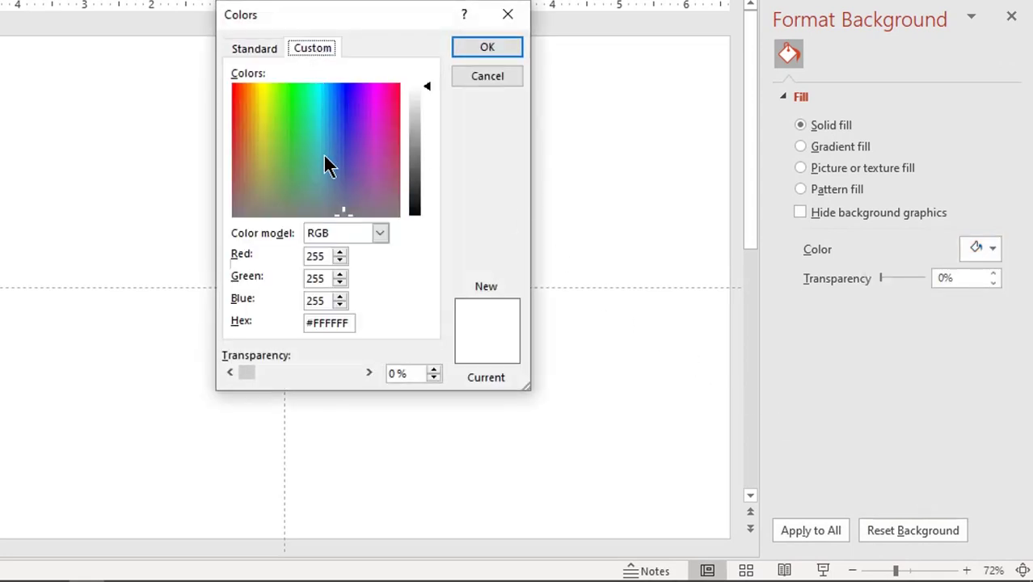
left_click(237, 200)
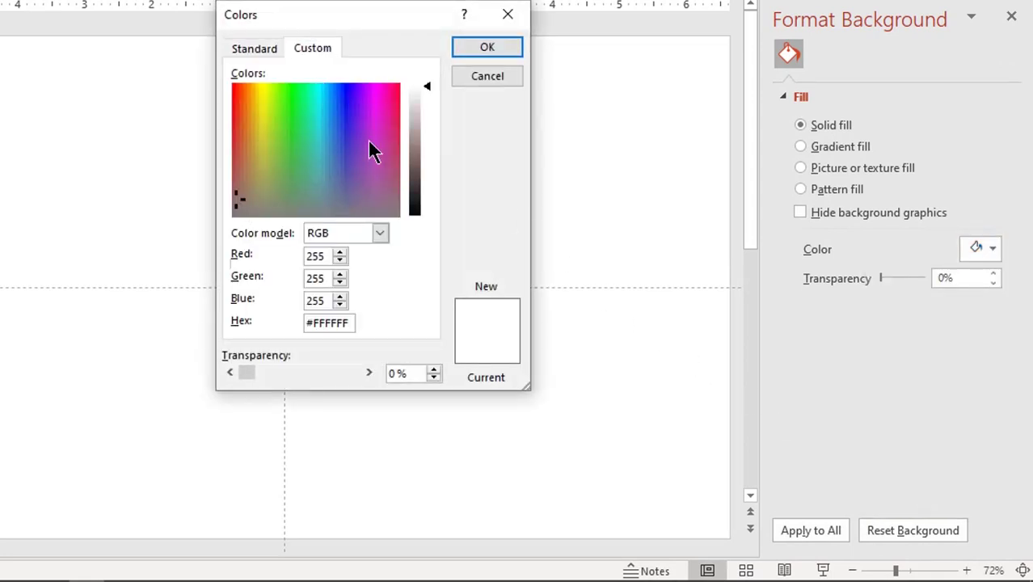
left_click(421, 98)
left_click(413, 100)
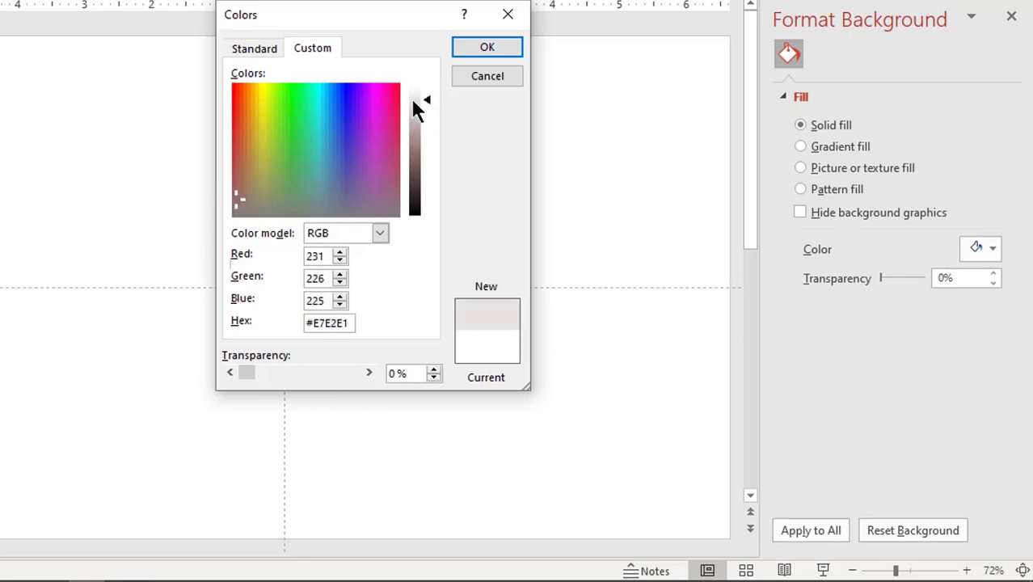
mouse_move(240, 194)
left_mouse_down()
mouse_move(253, 194)
mouse_move(238, 188)
left_mouse_up()
left_click_drag(426, 99, 417, 98)
left_click(477, 47)
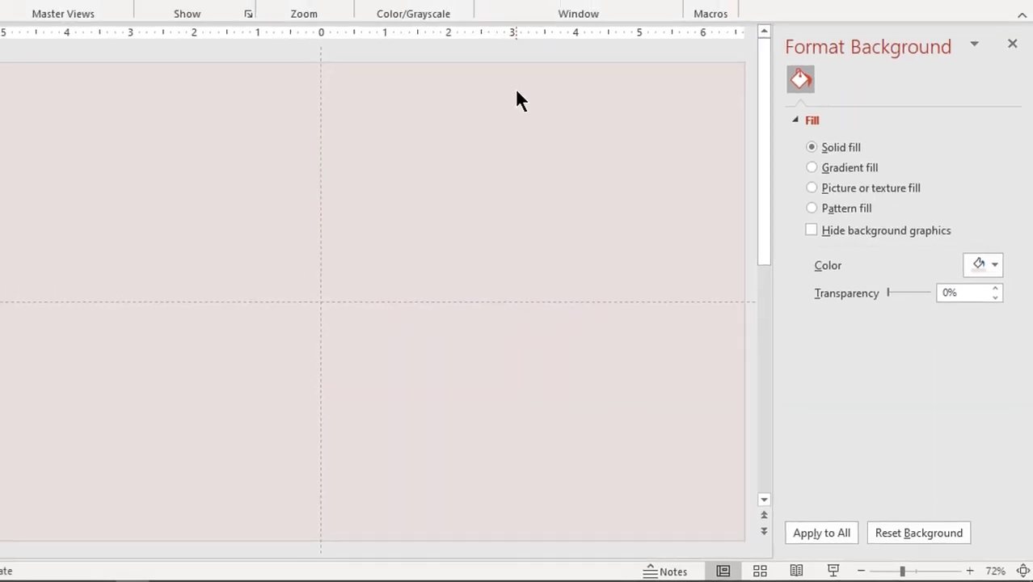
left_click(1012, 43)
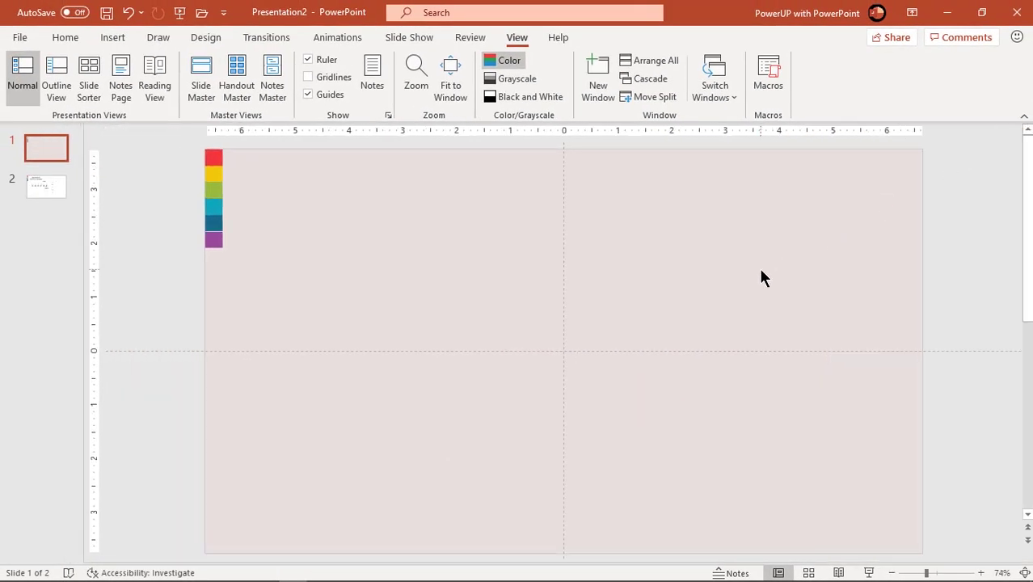
Draw a blue circle on the slide with the Oval shape.
left_click(120, 40)
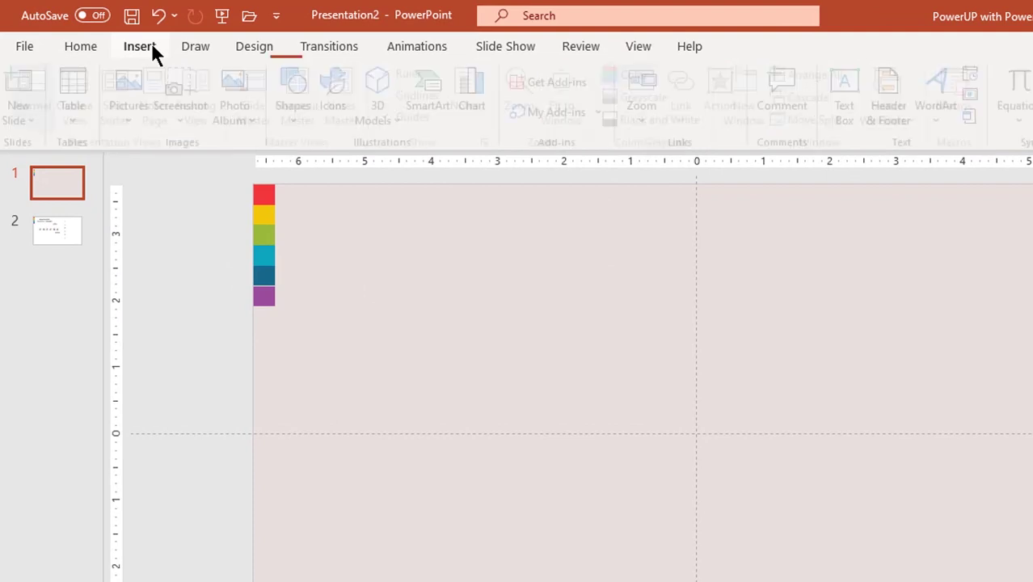
left_click(304, 122)
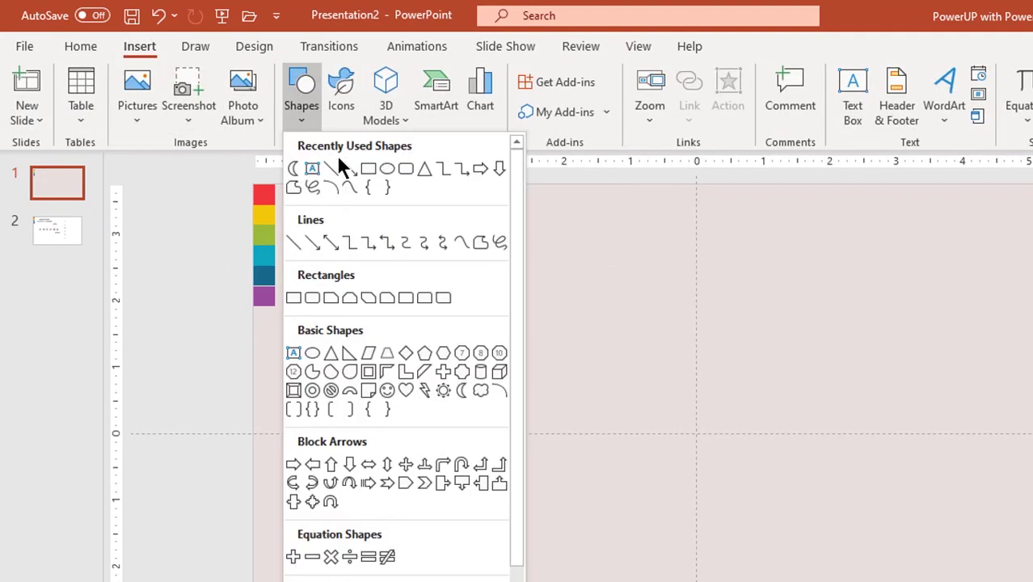
left_click(386, 168)
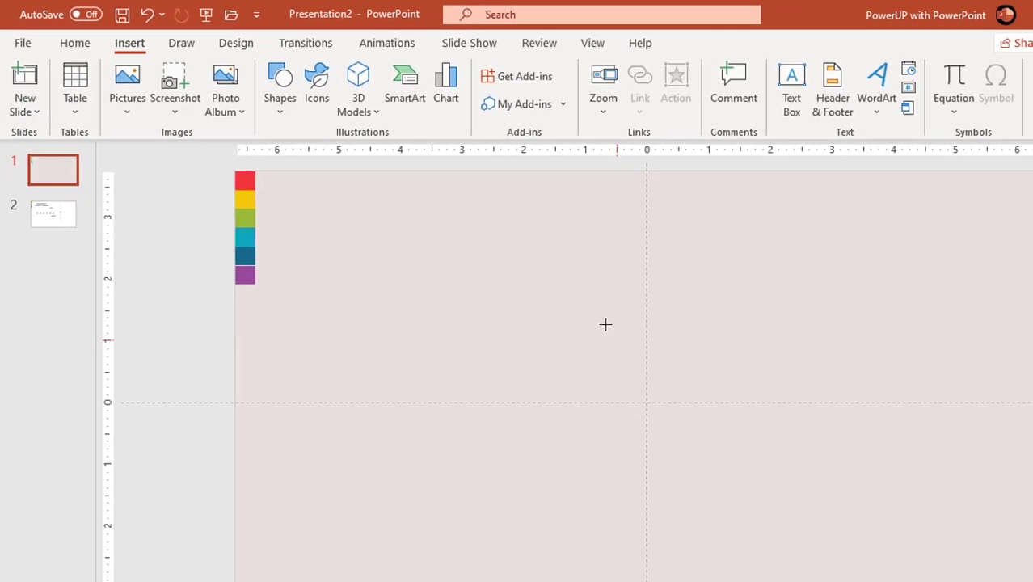
left_click_drag(590, 274, 813, 485)
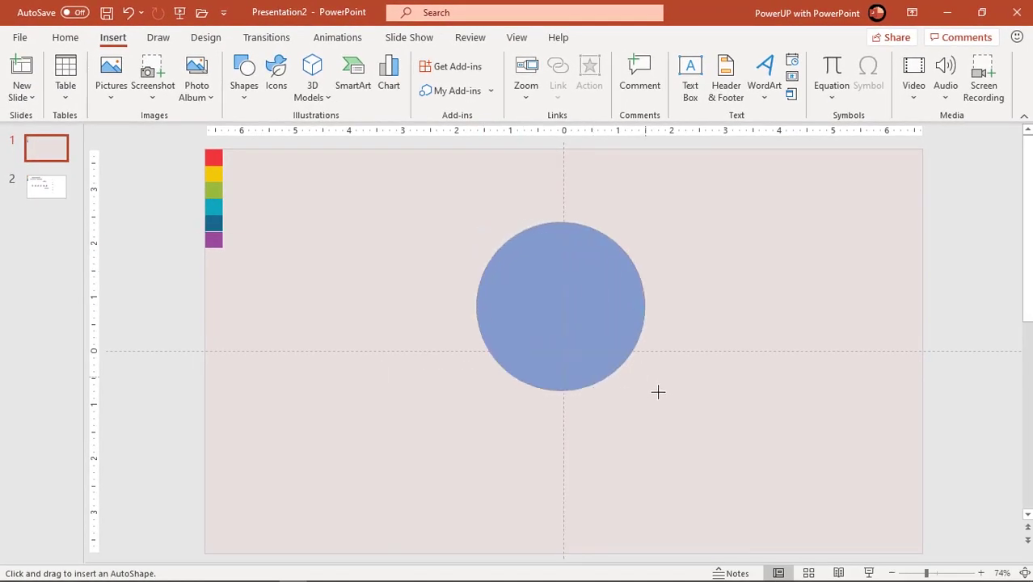
left_click_drag(658, 392, 709, 436)
Centre the circle on the slide and size it to 4.61 inches across.
left_click_drag(604, 342, 574, 348)
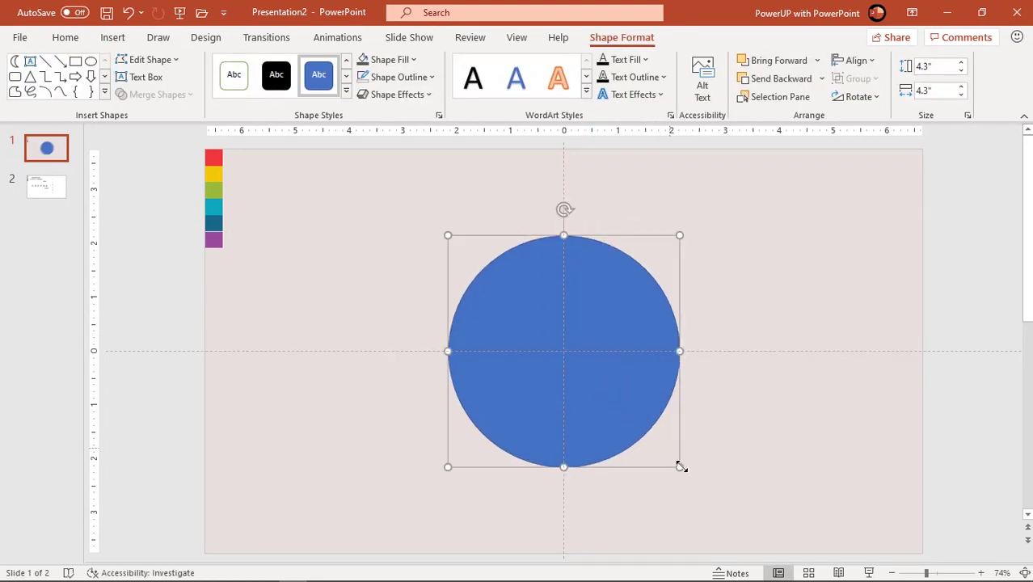
left_click_drag(681, 469, 712, 496)
mouse_move(611, 403)
left_mouse_down()
mouse_move(598, 397)
mouse_move(621, 386)
left_mouse_up()
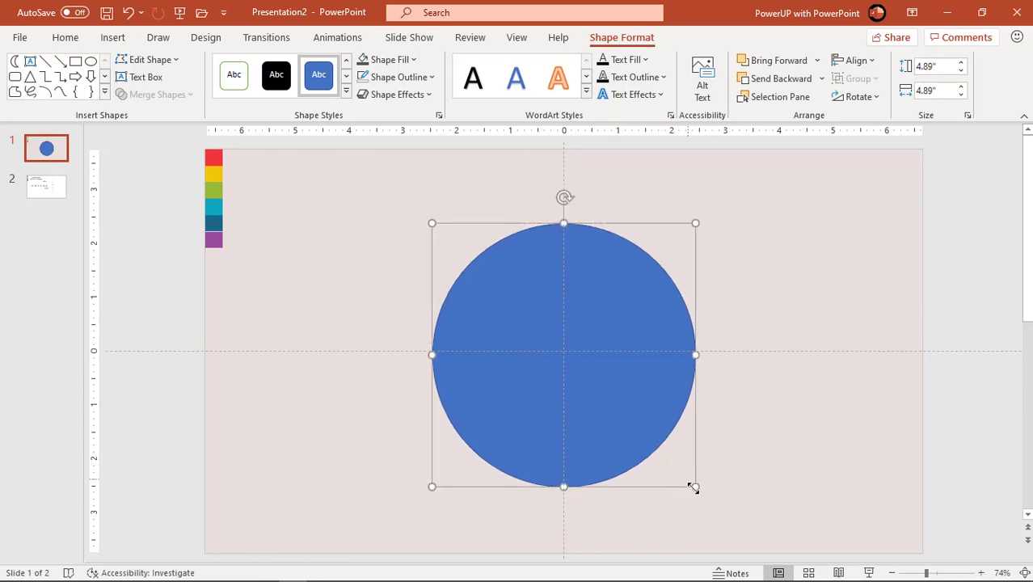
left_click_drag(693, 487, 687, 478)
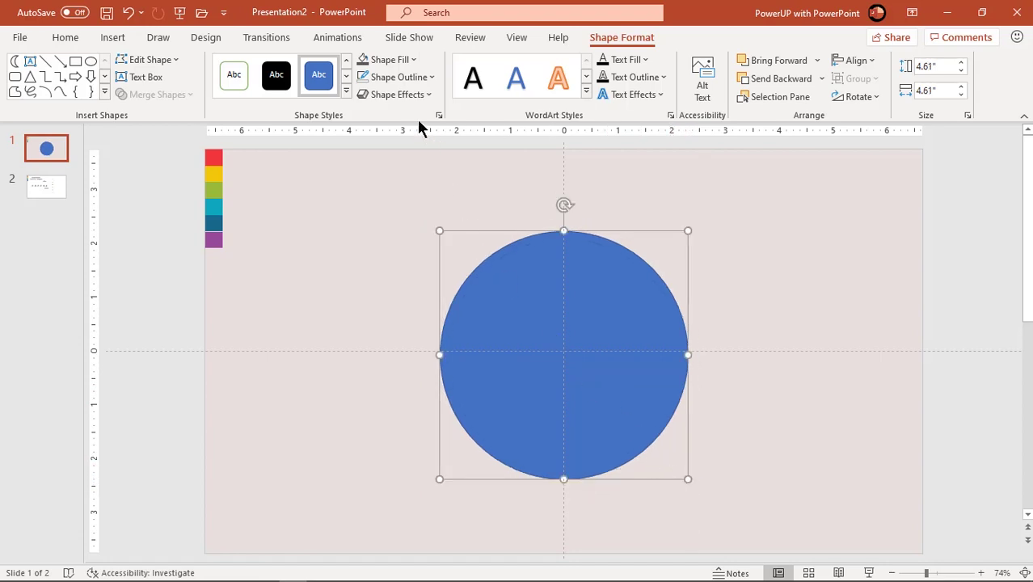
Remove the circle's outline.
left_click(408, 78)
left_click(395, 287)
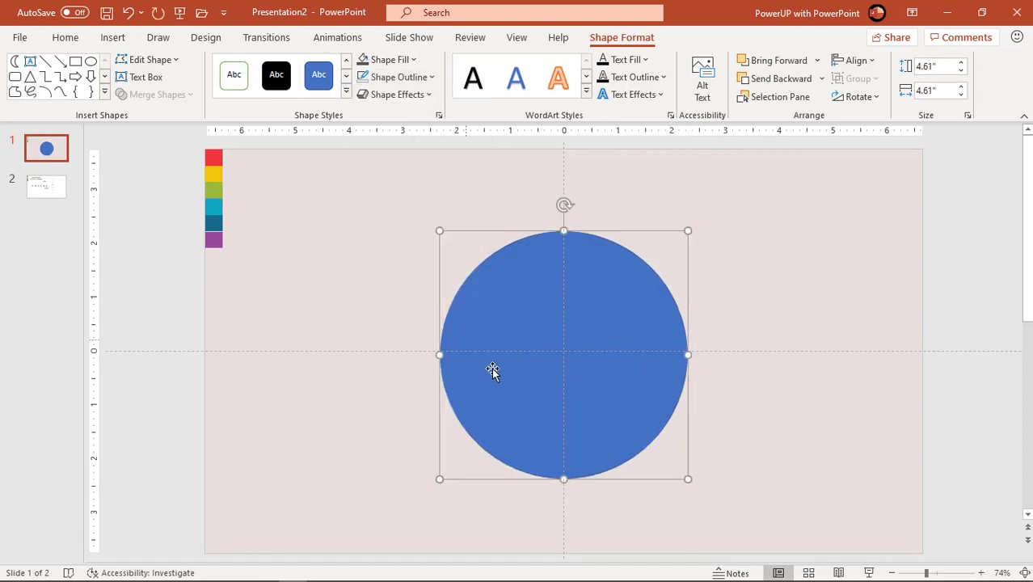
right_click(600, 441)
Fill the circle with white in Format Shape.
left_click(659, 404)
left_click(1002, 362)
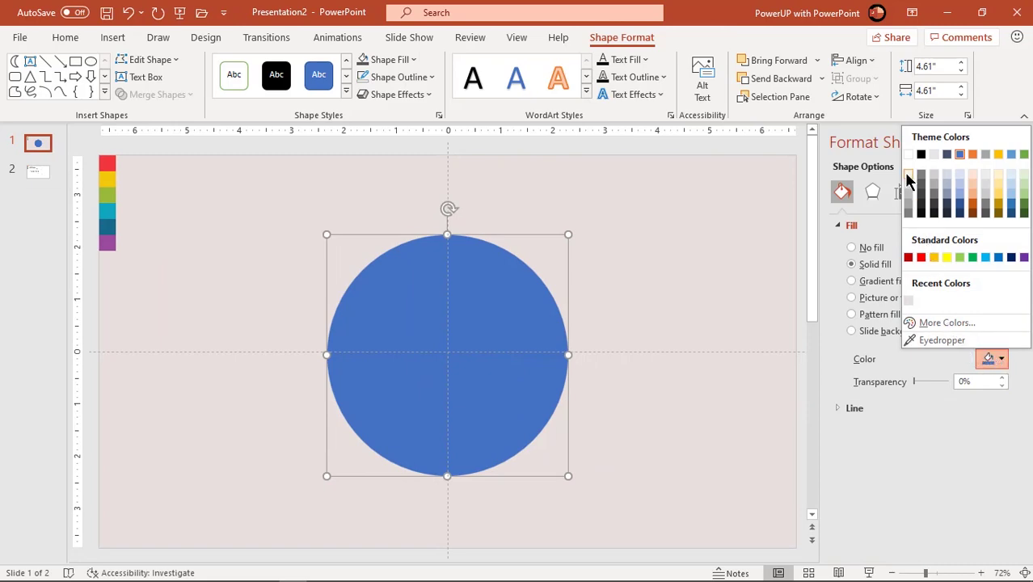
left_click(907, 178)
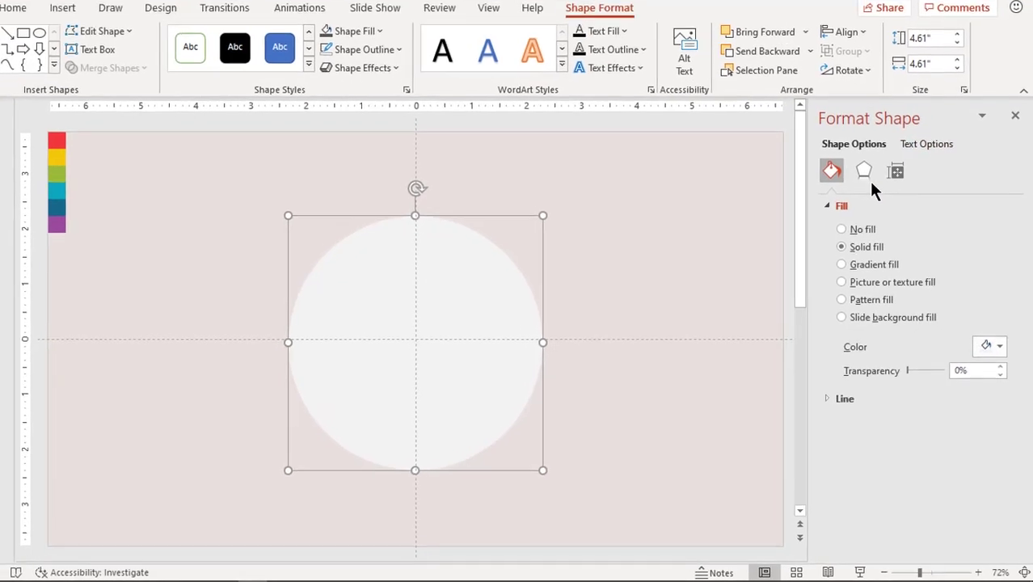
Give the circle a soft shadow with 14 pt blur and 43% transparency.
left_click(872, 191)
left_click(841, 174)
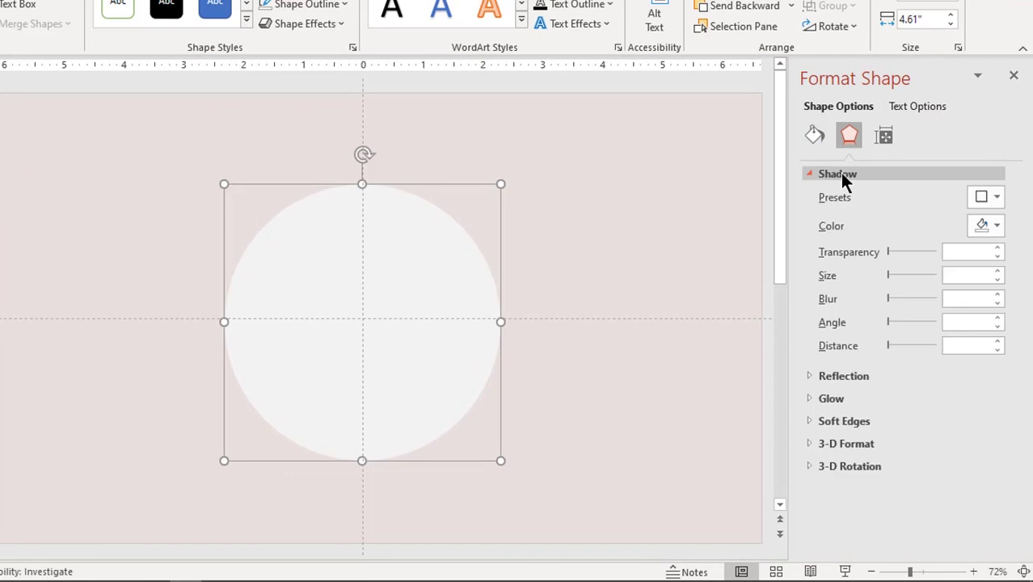
left_click(999, 202)
left_click_drag(1021, 243, 1027, 366)
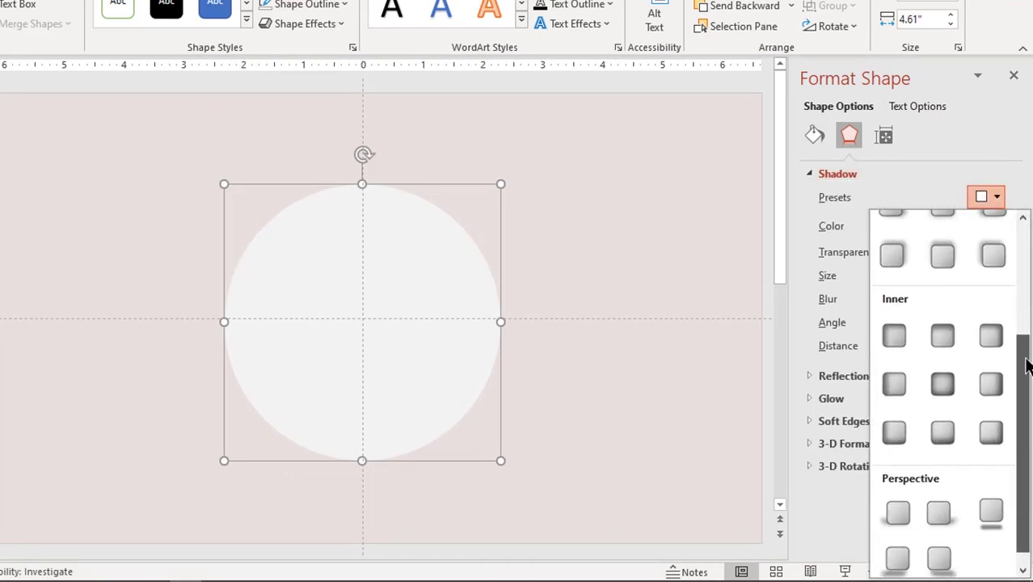
left_click(991, 434)
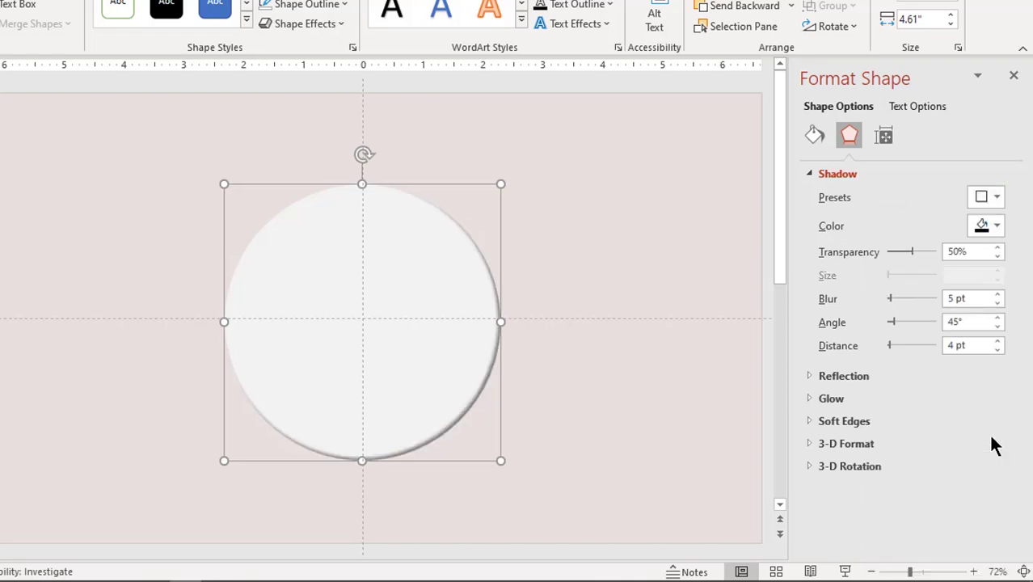
left_click_drag(891, 298, 895, 298)
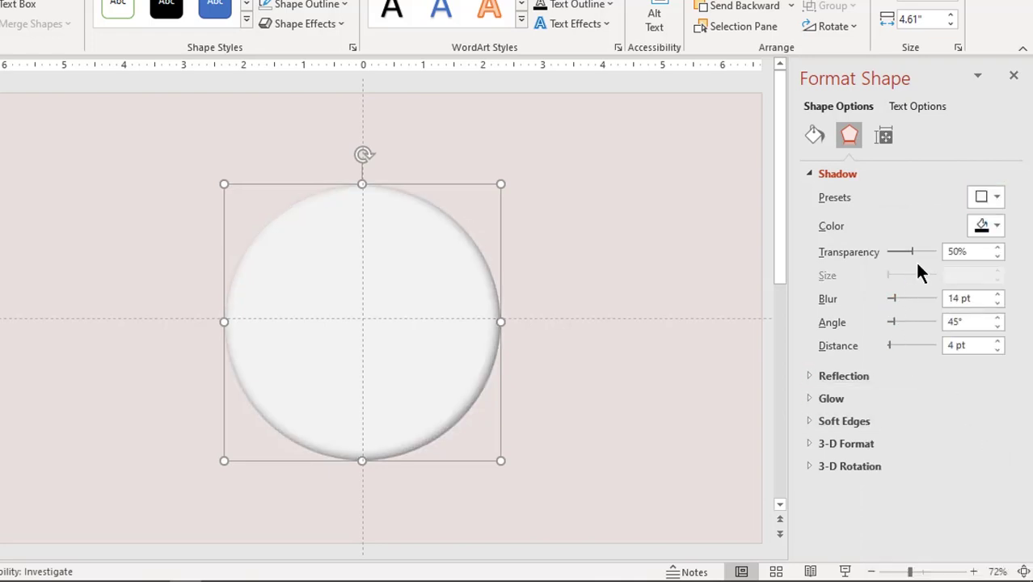
left_click_drag(911, 251, 908, 253)
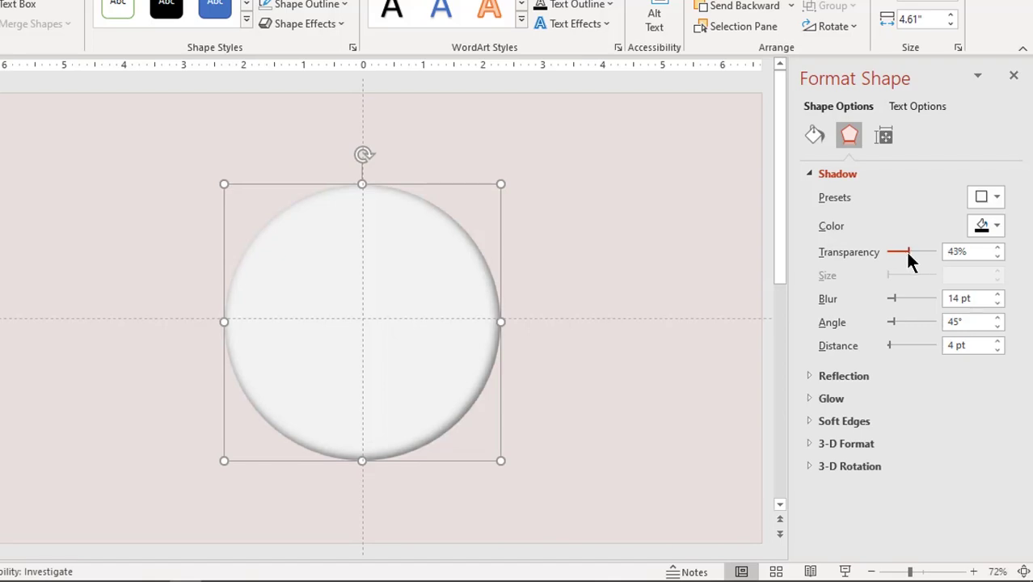
left_click(815, 135)
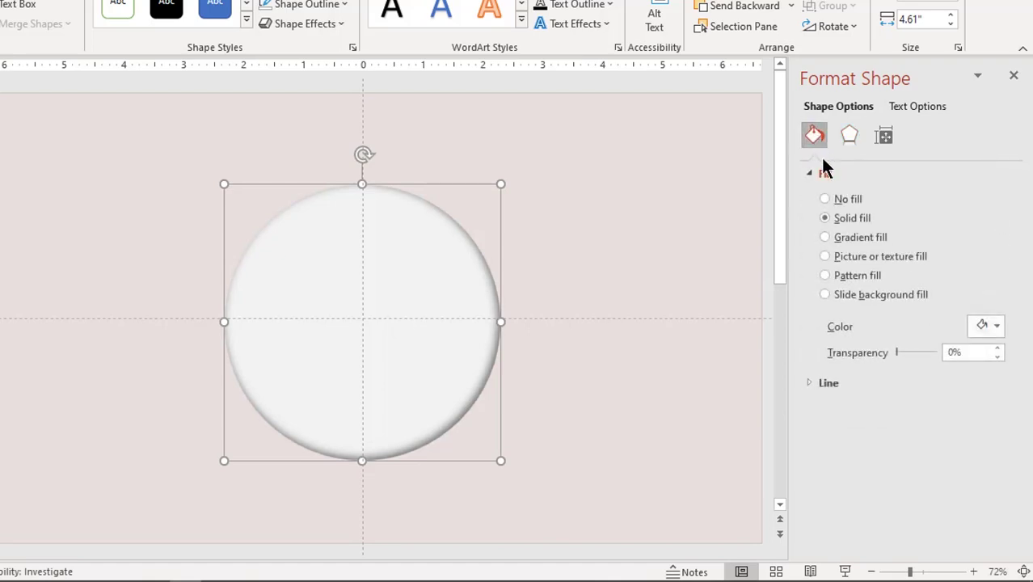
Switch the circle's outline to a gradient line ending in a fully transparent stop.
left_click(809, 173)
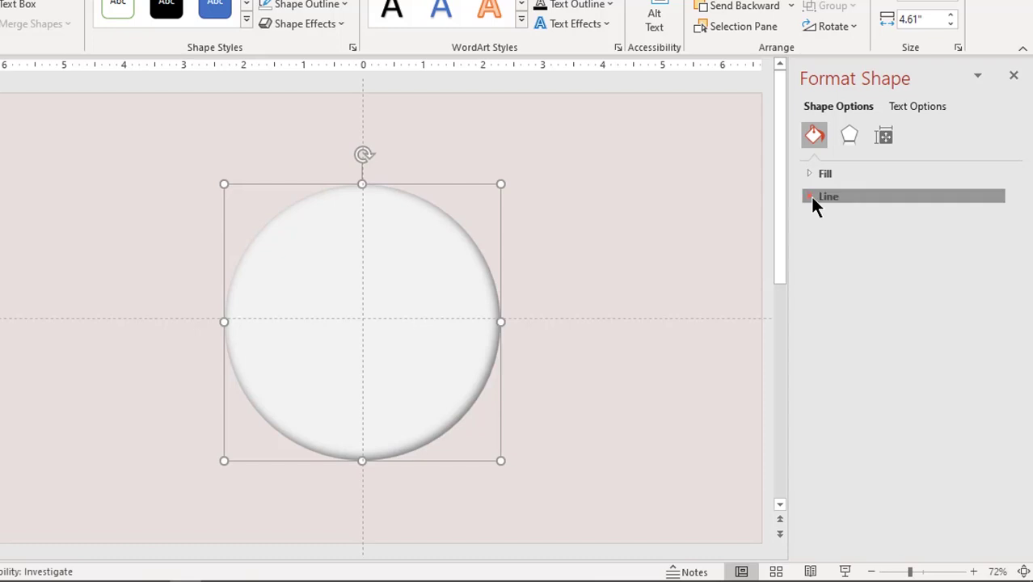
left_click(810, 197)
left_click(828, 261)
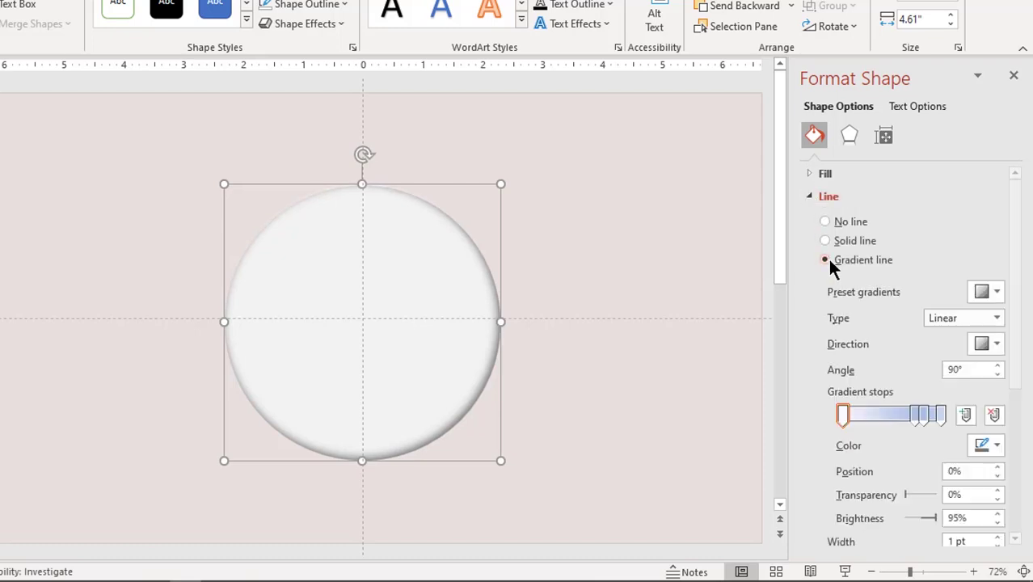
left_click(939, 416)
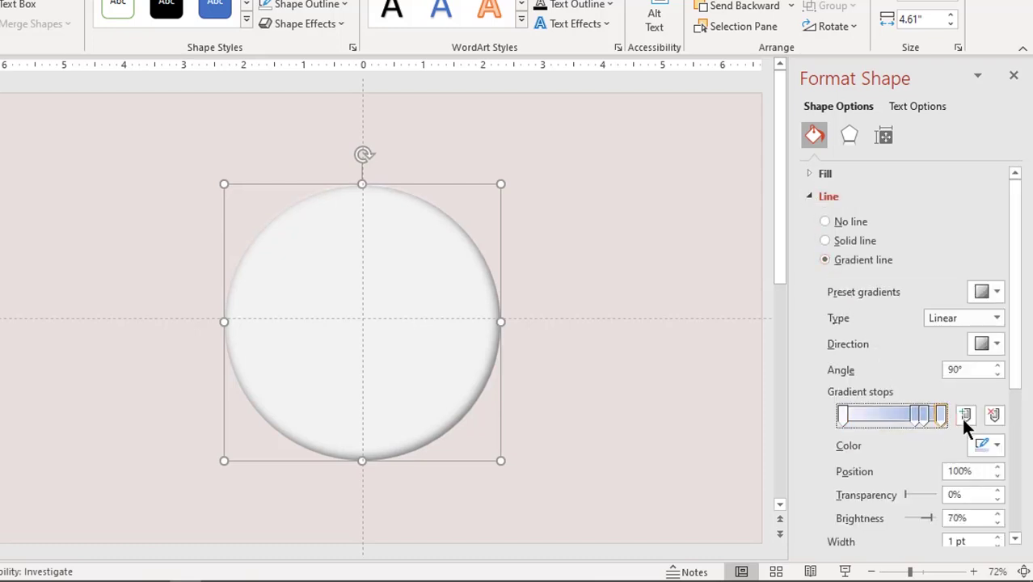
left_click(995, 415)
left_click(995, 415)
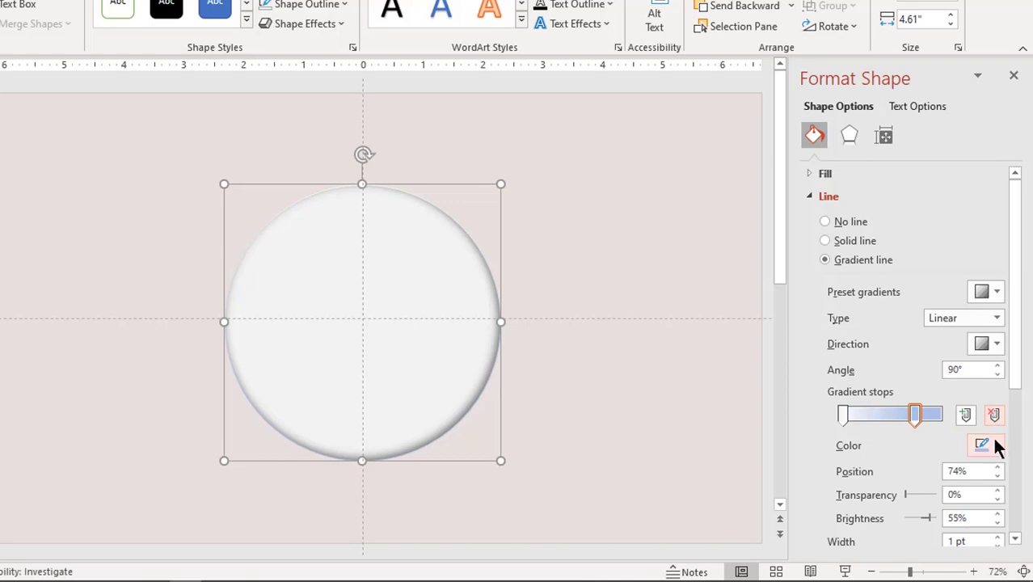
left_click(997, 447)
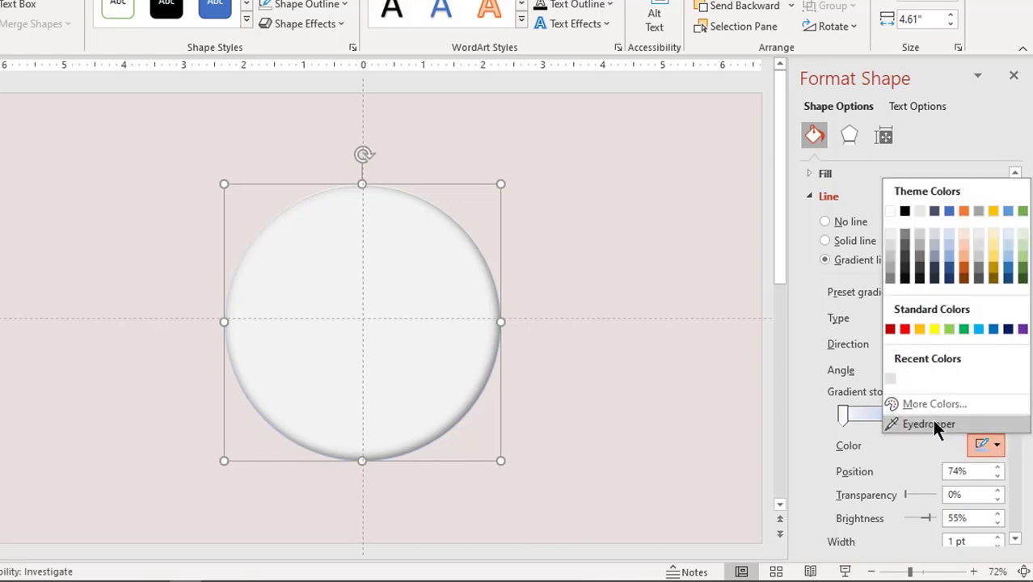
left_click(889, 380)
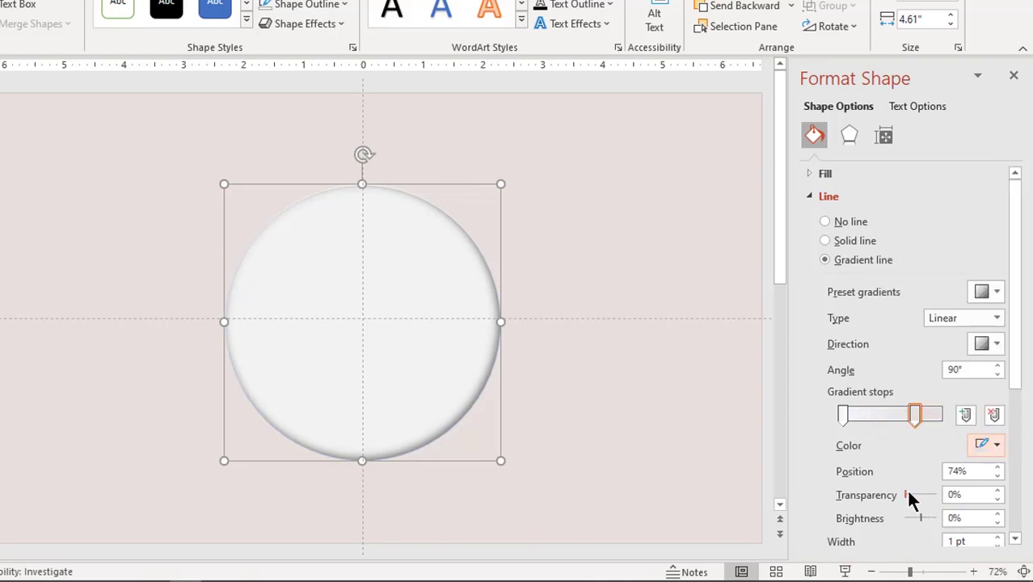
left_click_drag(905, 495, 942, 495)
left_click_drag(916, 415, 941, 417)
Make the gradient's starting stop white, widen the outline to 4 pt and angle it at 40°.
left_click(842, 416)
left_click(981, 447)
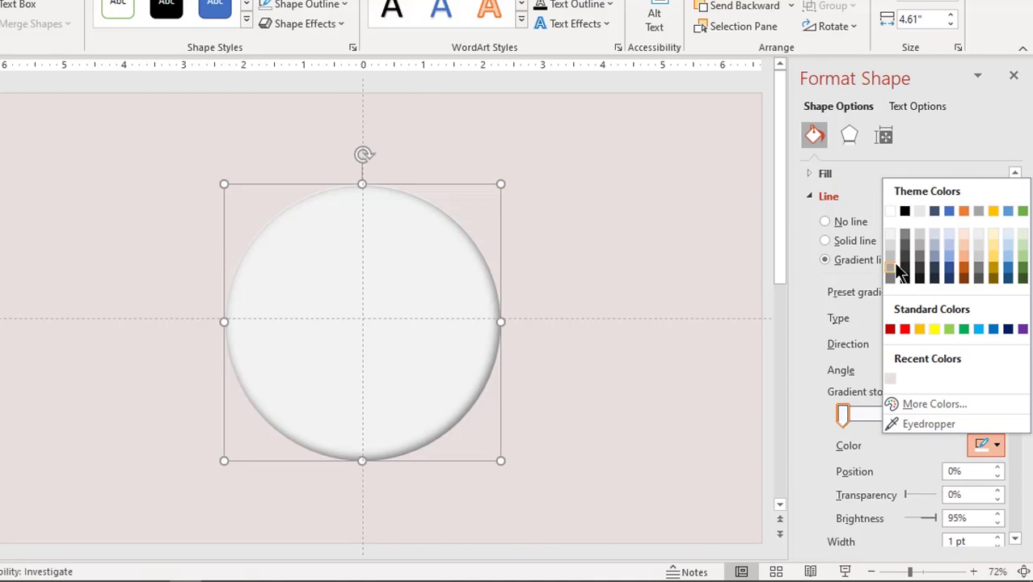
left_click(892, 214)
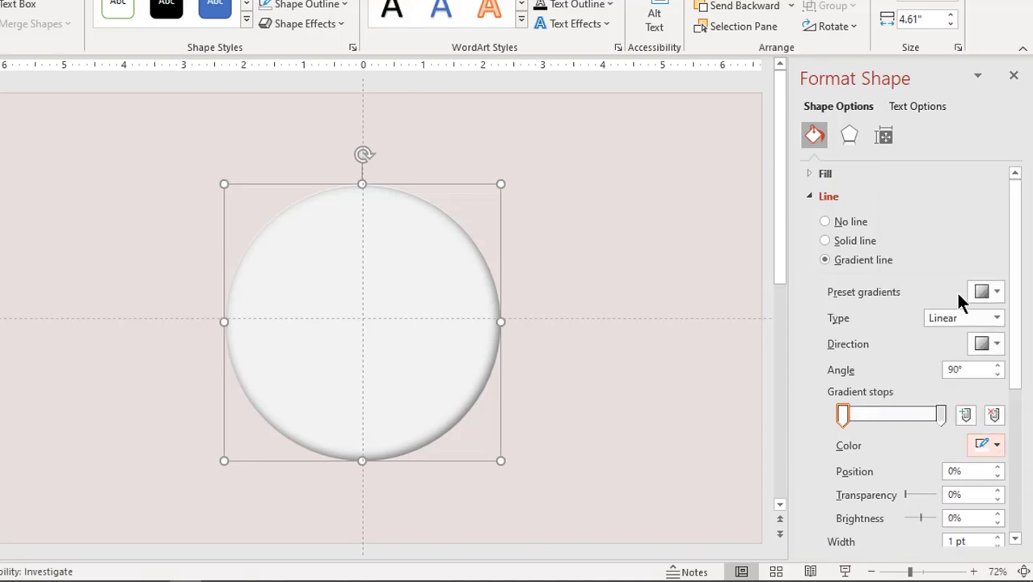
left_click_drag(1015, 295, 1022, 385)
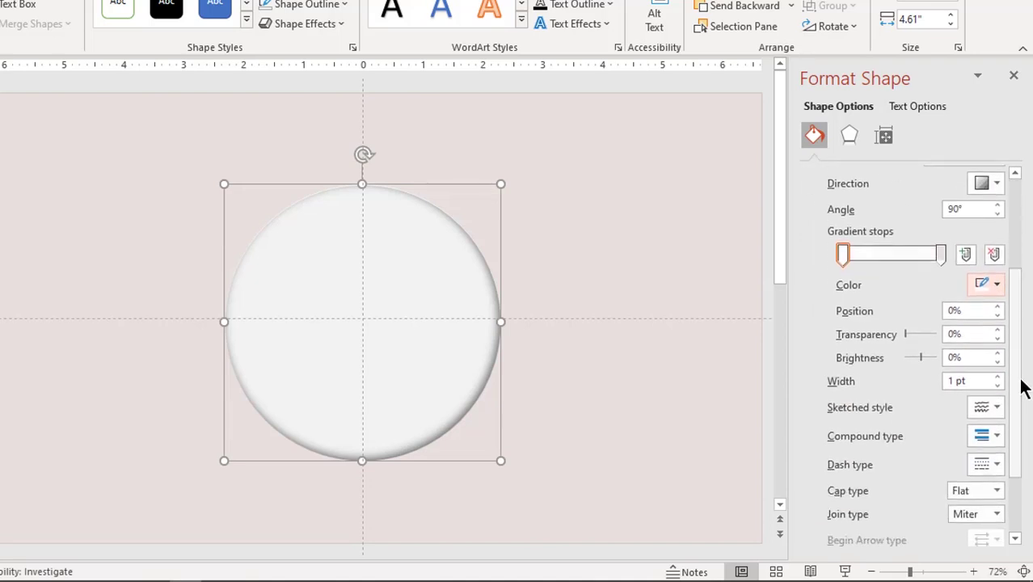
left_click(997, 377)
left_click(998, 376)
left_click(998, 377)
left_click(998, 376)
left_click(997, 377)
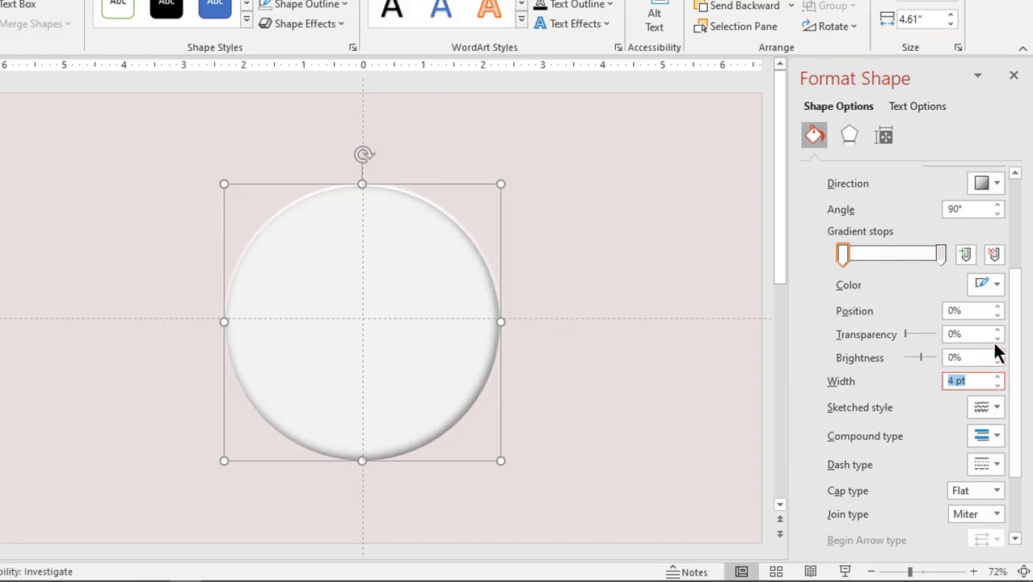
left_click(998, 213)
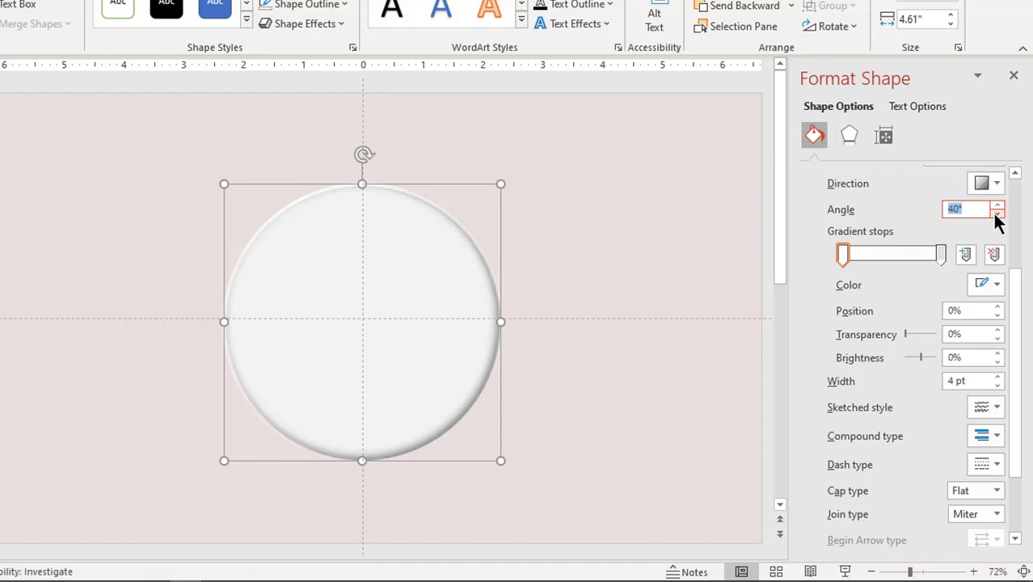
left_click(1014, 75)
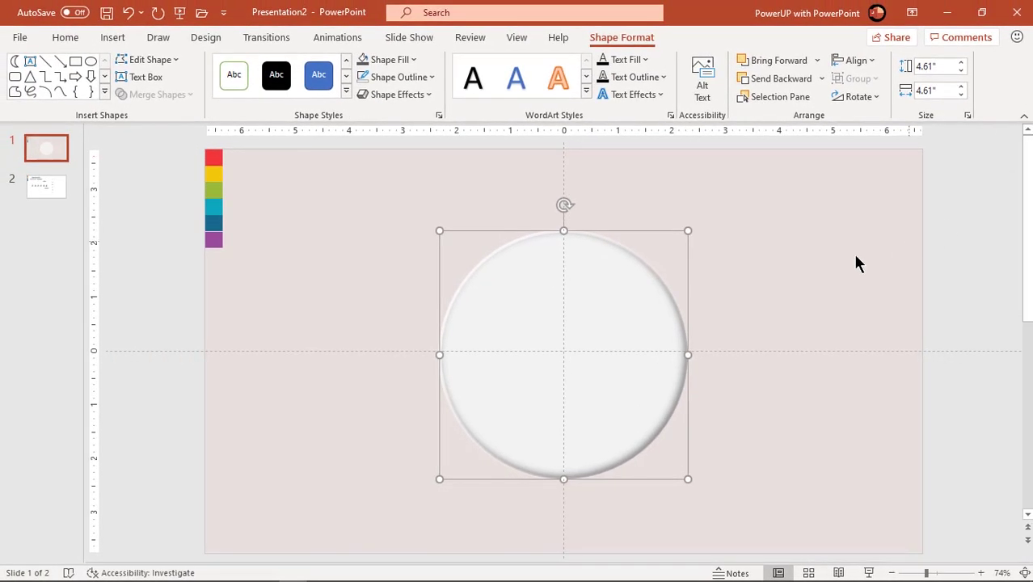
Draw a vertical line down through the circle spanning the slide height.
left_click(840, 267)
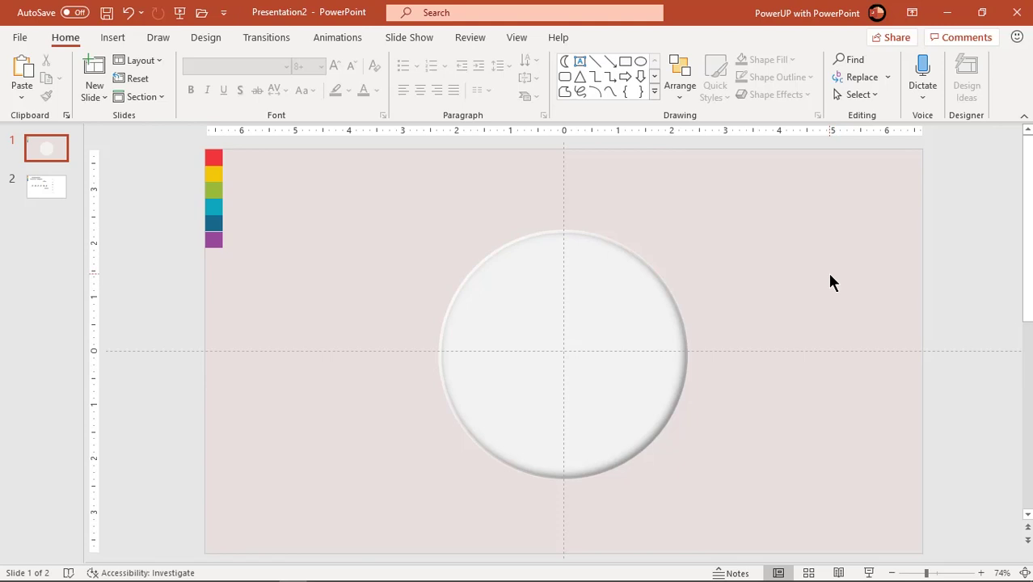
left_click(113, 37)
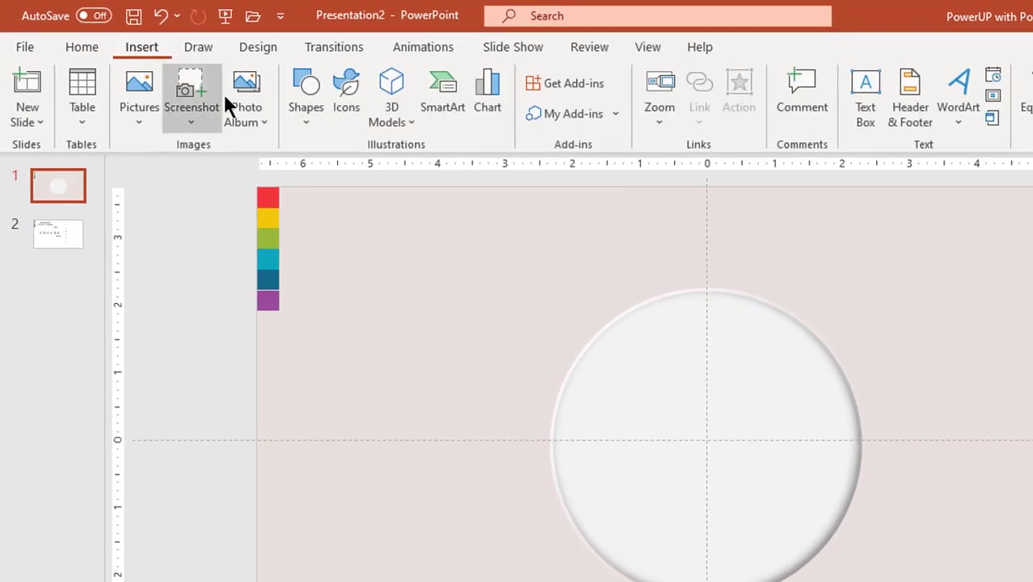
left_click(299, 123)
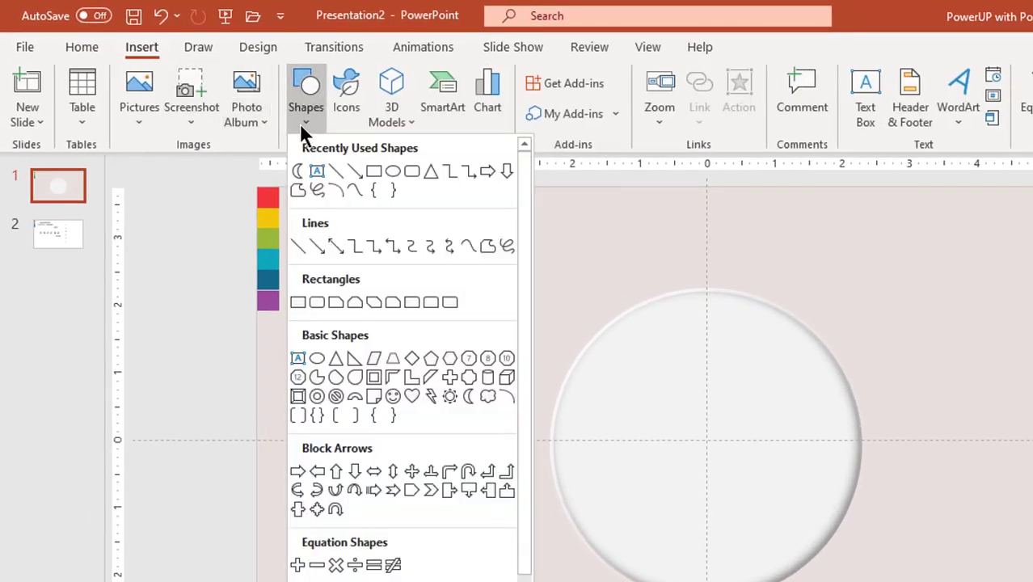
left_click(337, 172)
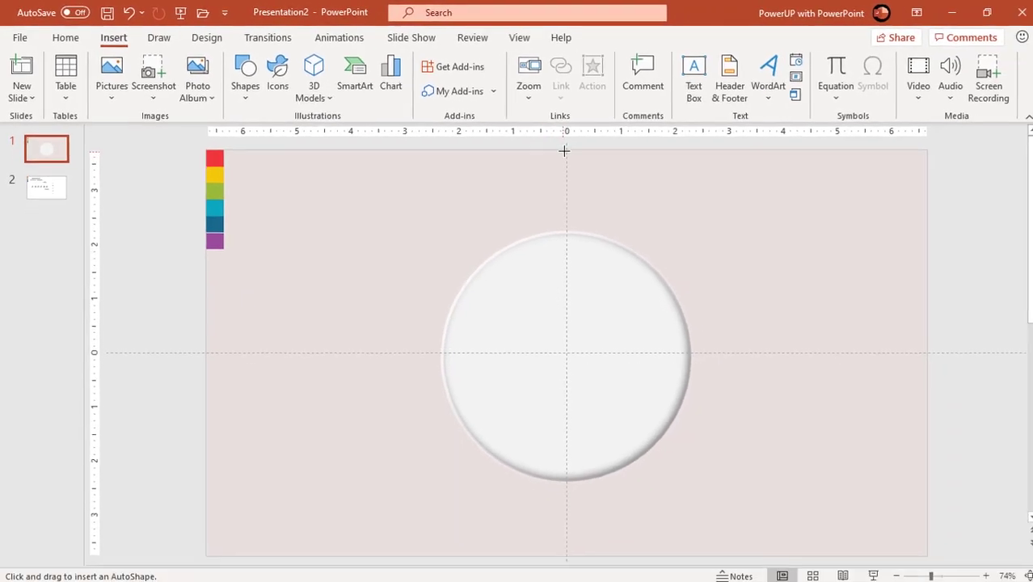
left_click_drag(563, 148, 564, 553)
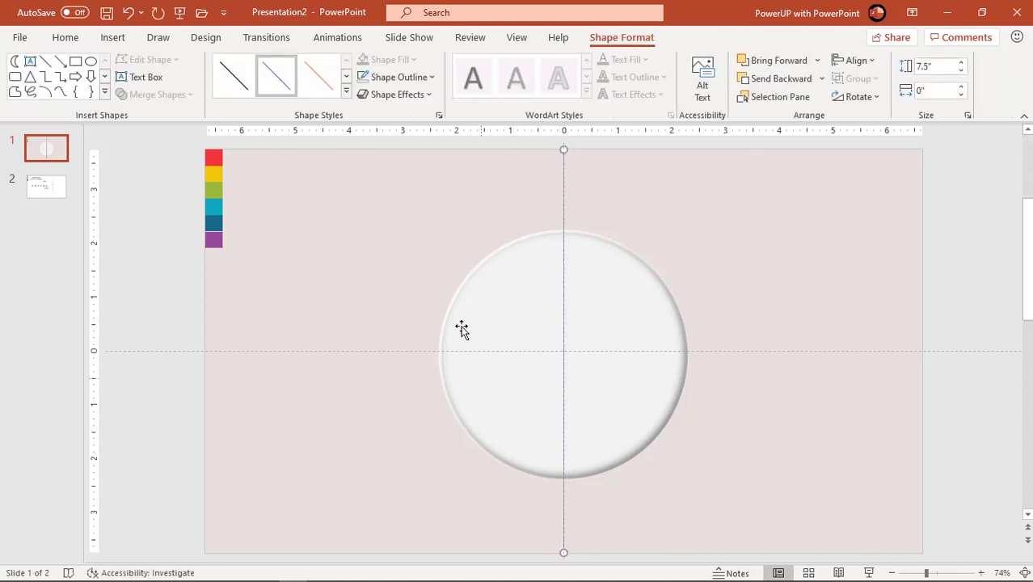
Make the line black and place a copy just right of the centre.
left_click(407, 76)
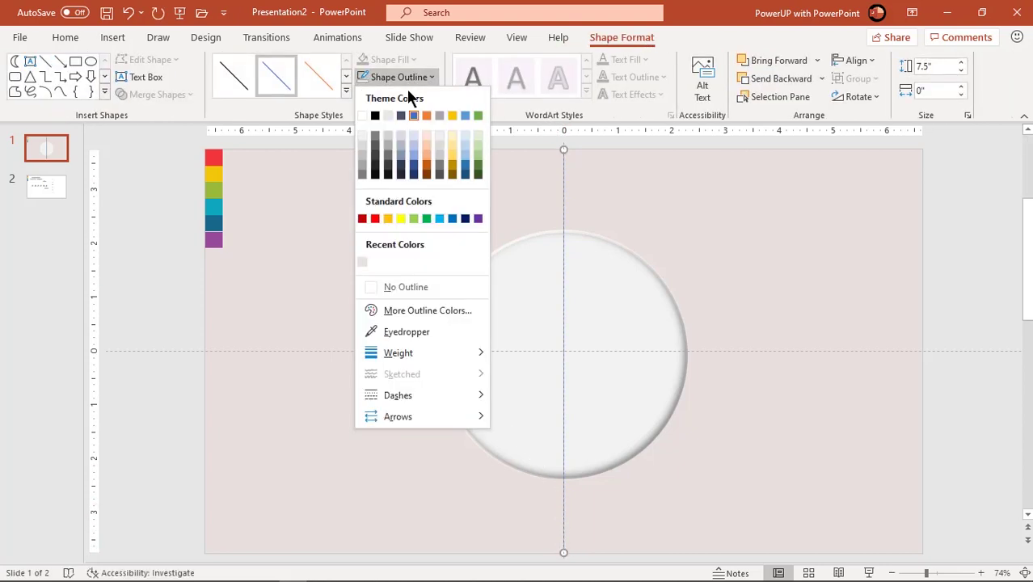
left_click(375, 115)
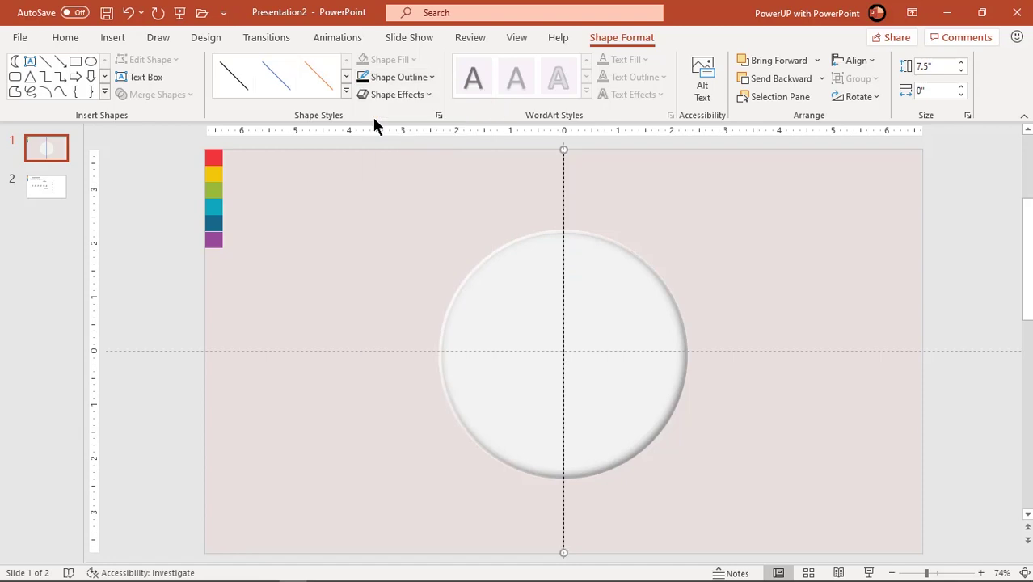
left_click(634, 192)
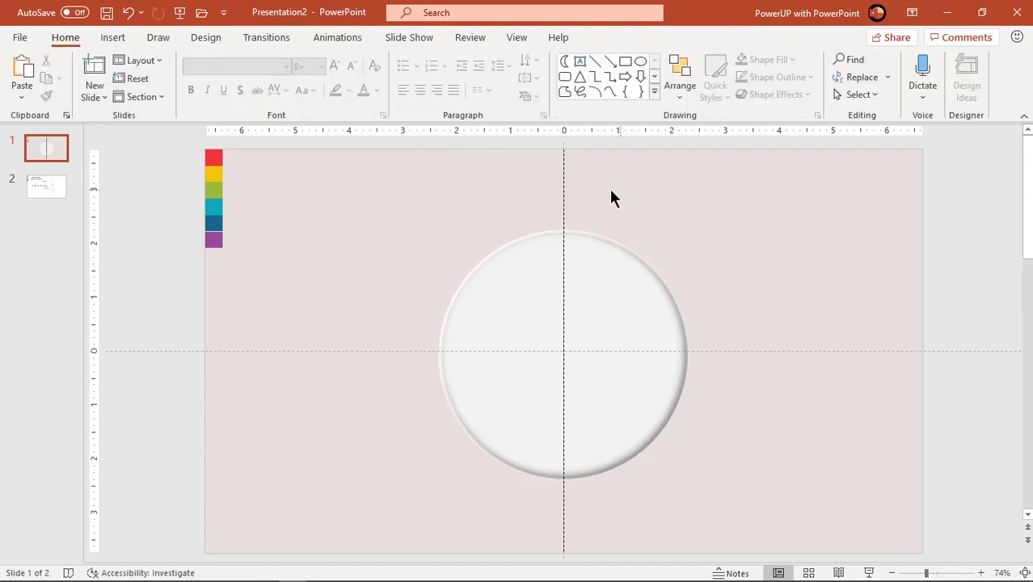
left_click(564, 198)
left_click_drag(564, 198, 616, 201)
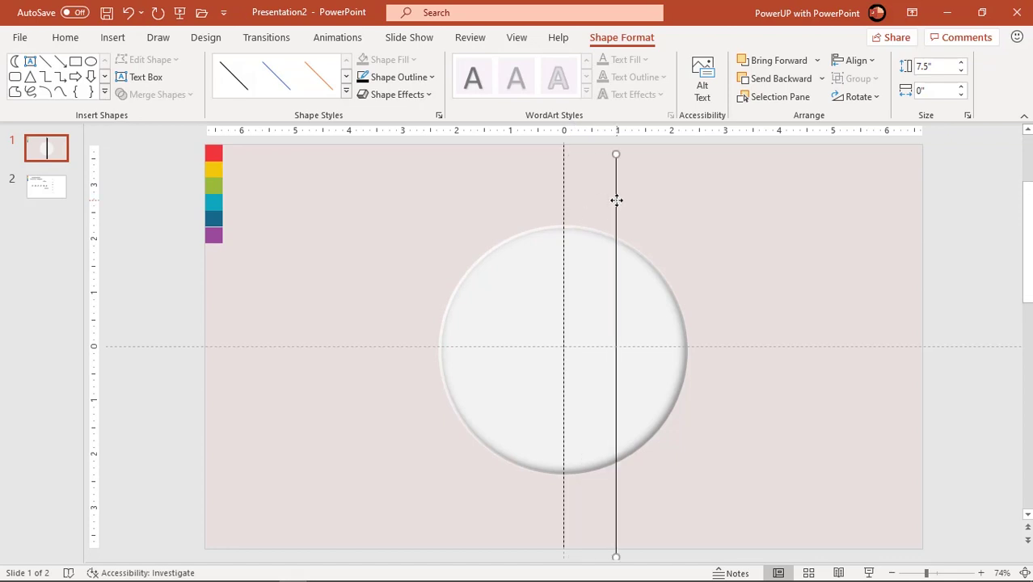
left_click(858, 95)
Rotate the line to 60°, lengthen it and run it across the circle's centre.
left_click(867, 209)
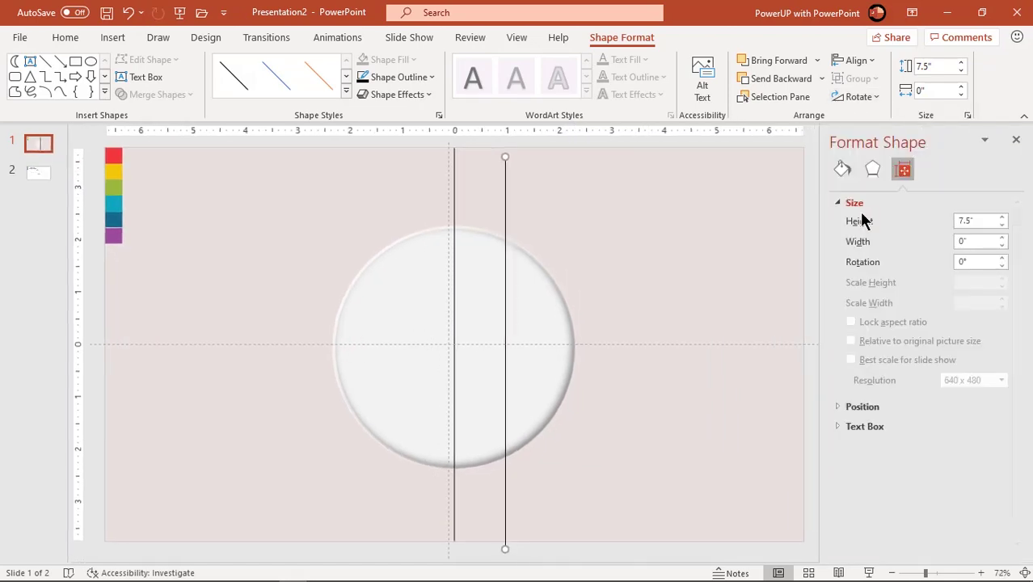
left_click_drag(969, 263, 958, 265)
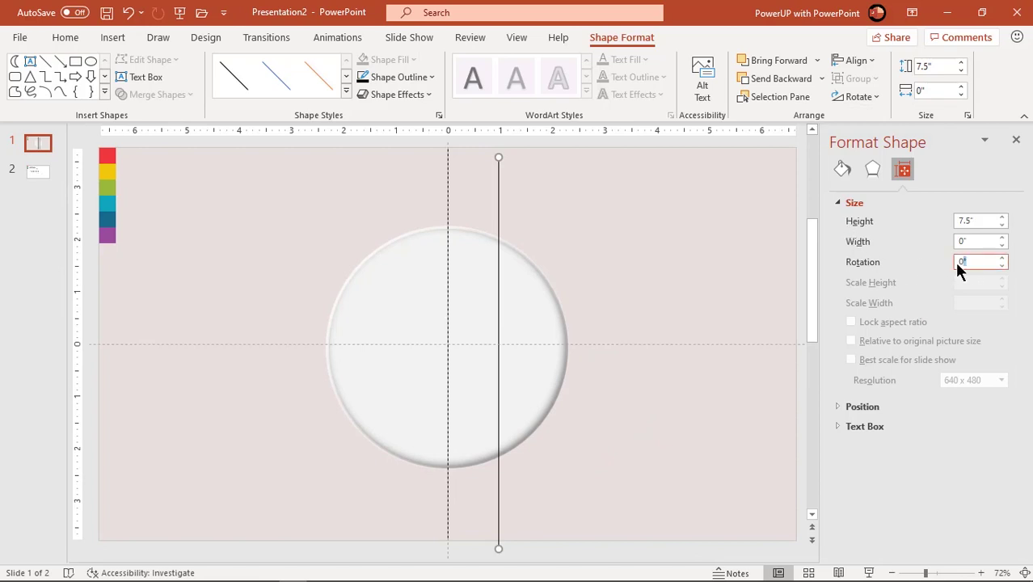
type("60")
key("Return")
left_click_drag(669, 263, 607, 256)
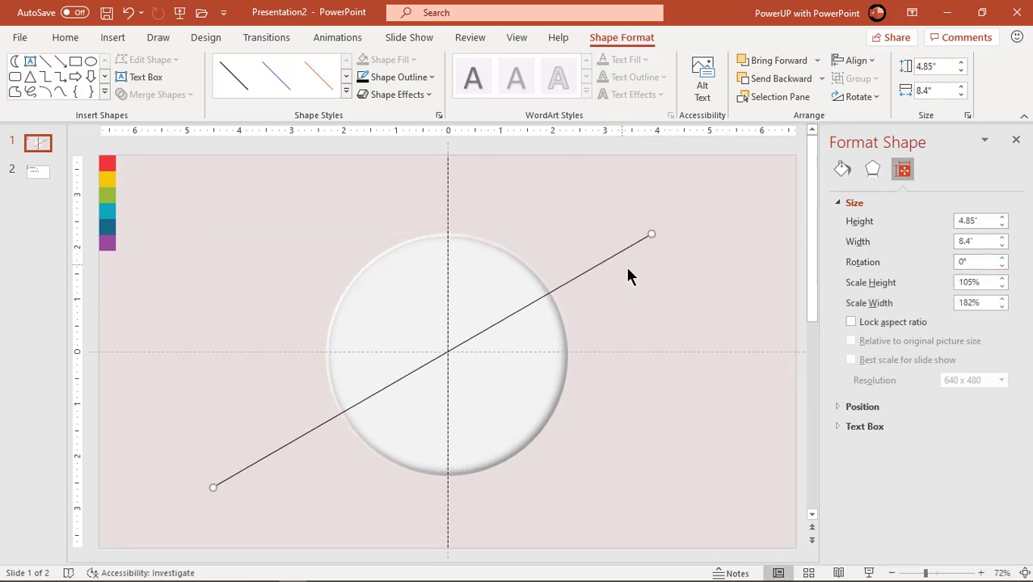
left_click(647, 278)
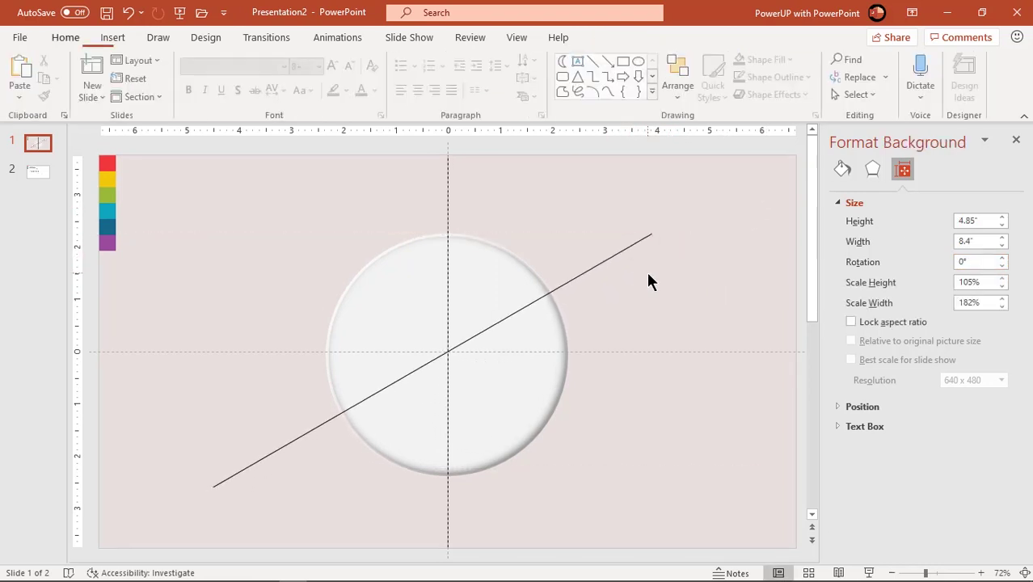
Copy the vertical line, rotate the copy to 120°, lengthen it and cross it at the centre.
left_click(450, 210)
left_click_drag(451, 209, 518, 210)
left_click(903, 172)
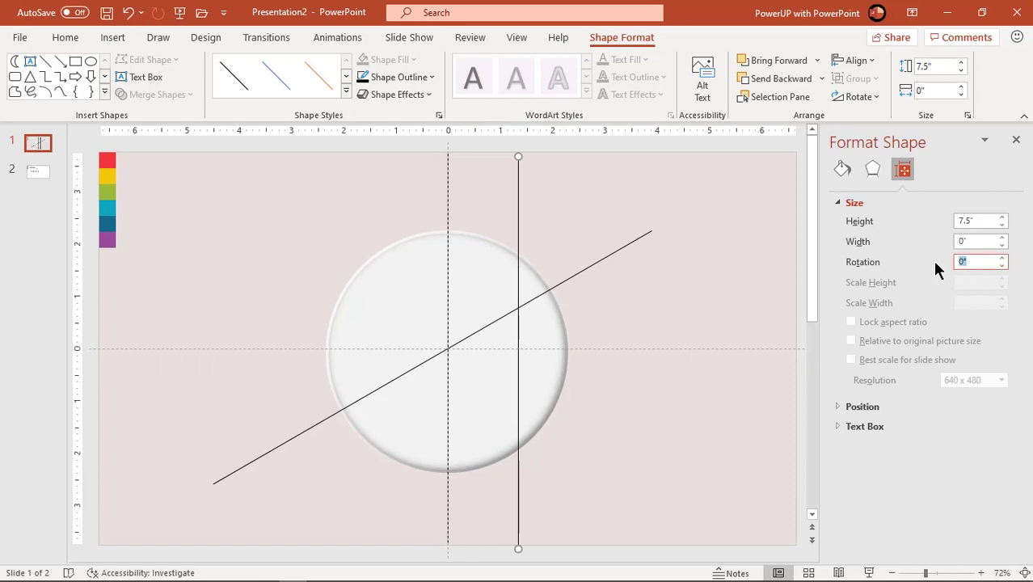
type("120")
key("Return")
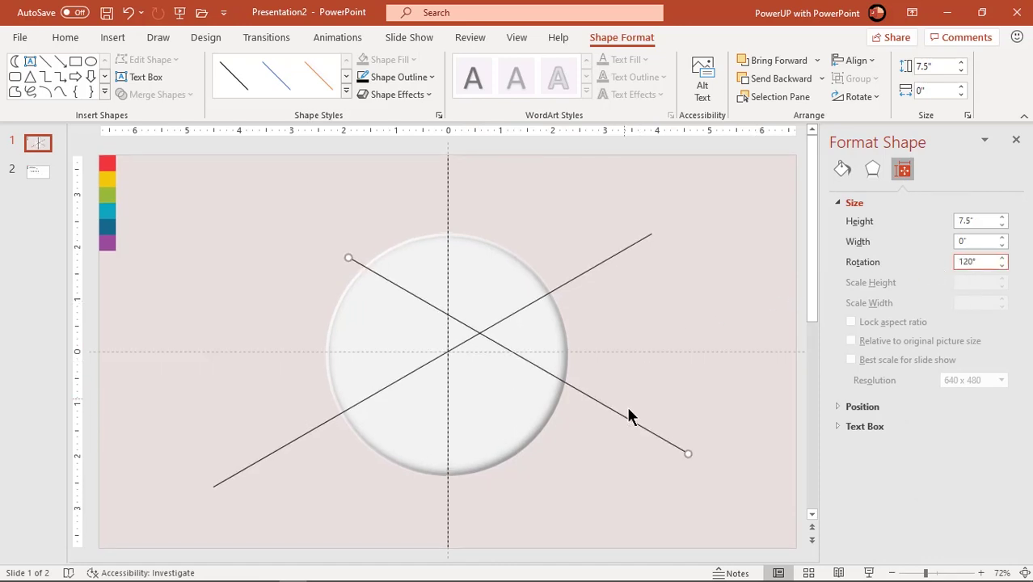
left_click_drag(630, 421, 550, 414)
left_click_drag(633, 457, 738, 516)
left_click_drag(692, 489, 627, 451)
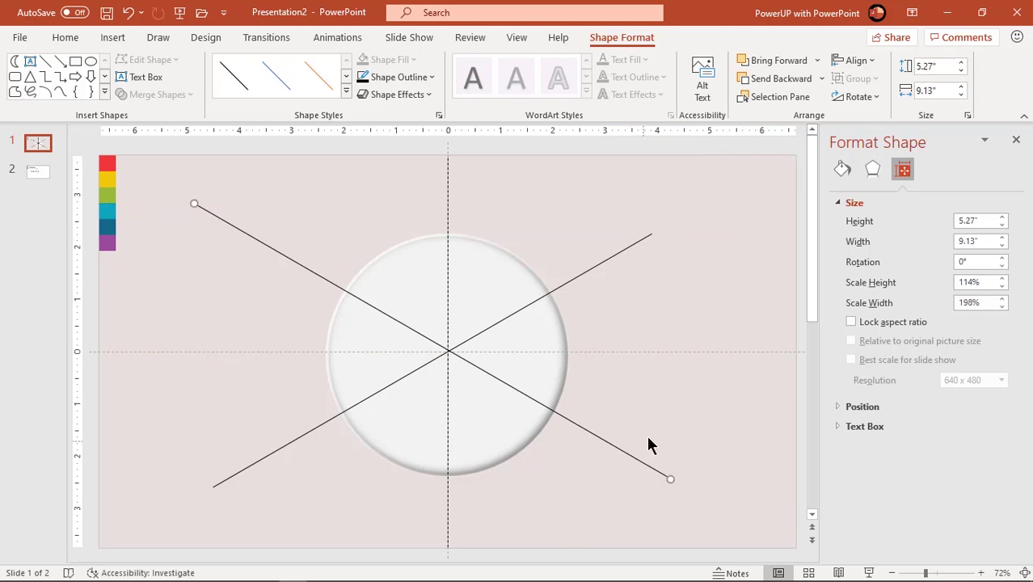
left_click(1017, 139)
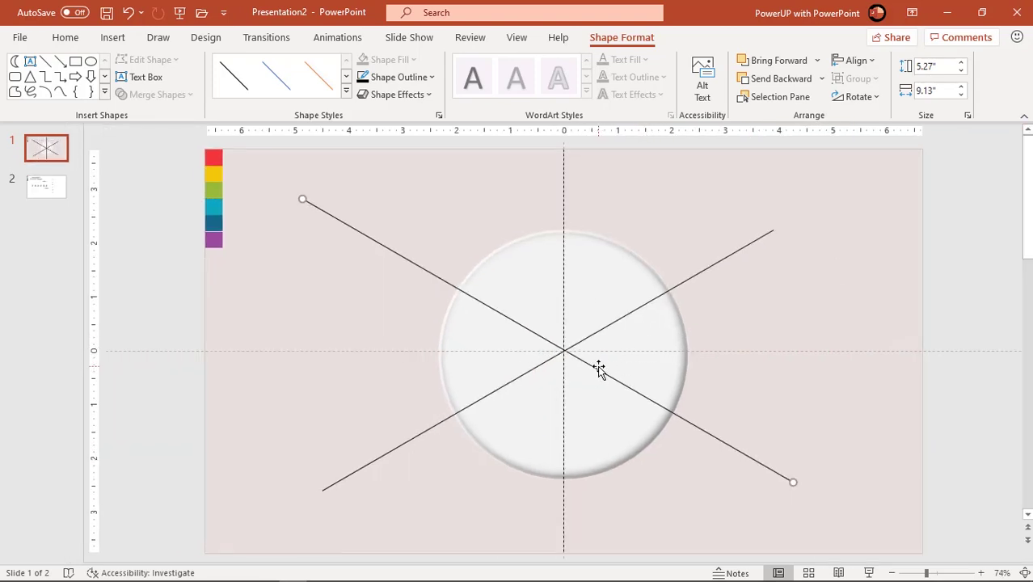
scroll(598, 368, "up", 10)
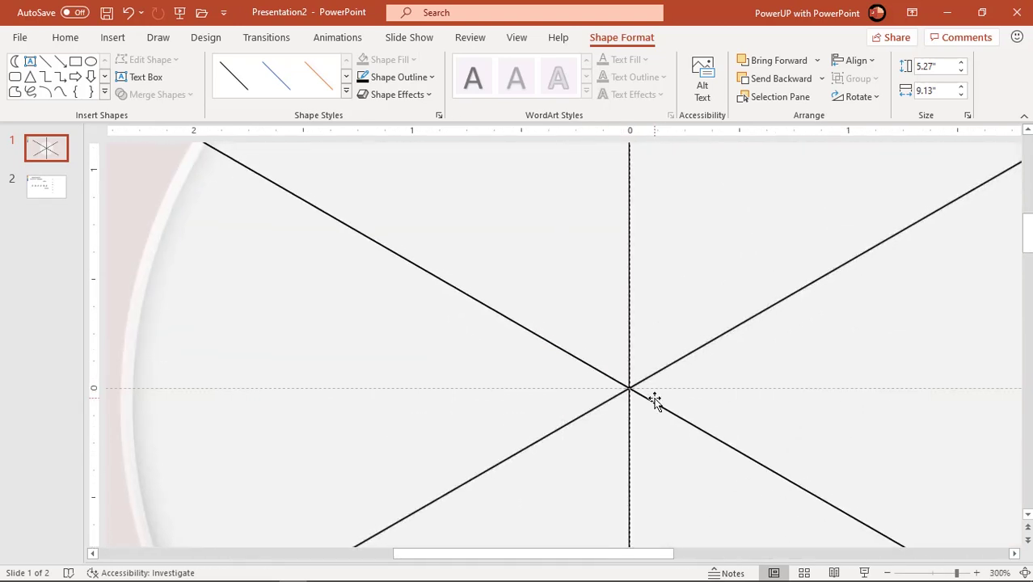
scroll(655, 402, "down", 10)
left_click(802, 386)
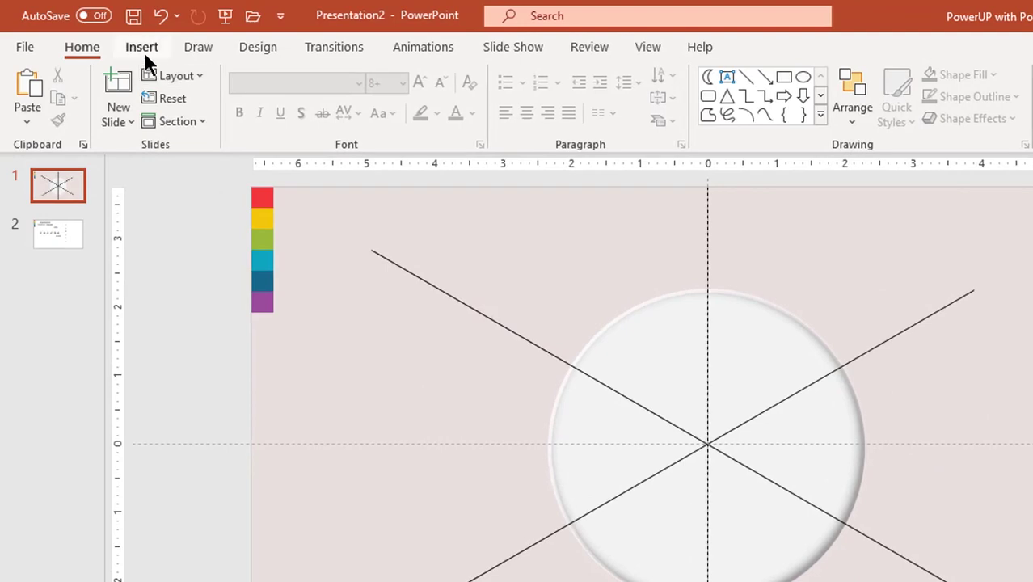
Draw a 2.5-inch circle at the slide centre, remove its outline and fill it dark grey.
left_click(143, 49)
left_click(299, 123)
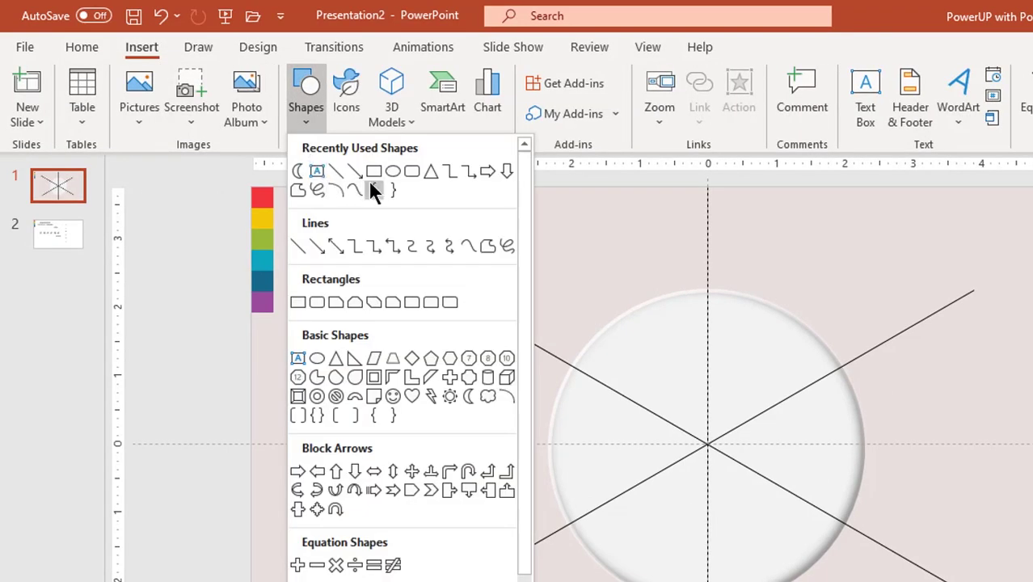
left_click(392, 172)
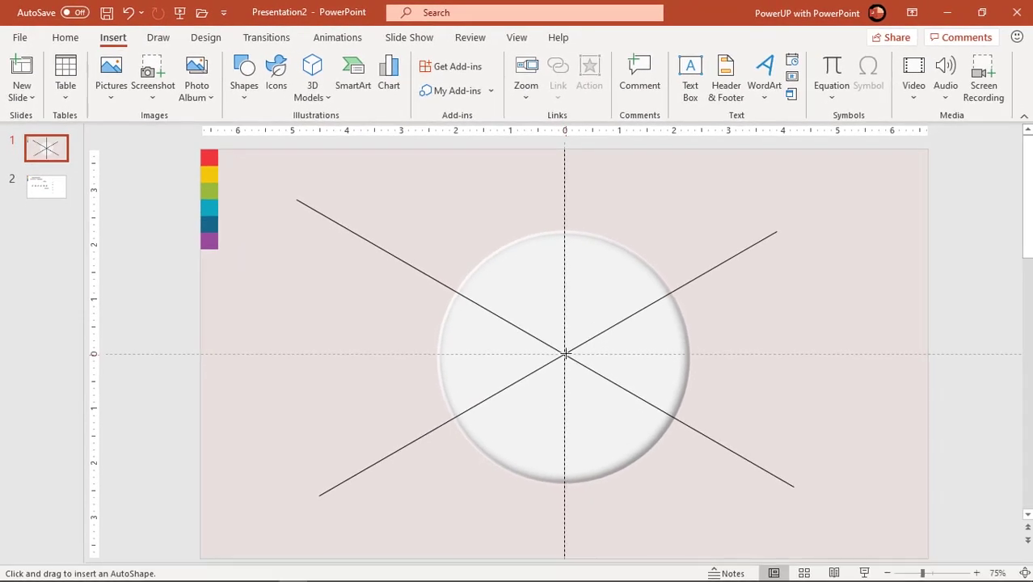
left_click_drag(564, 354, 647, 422)
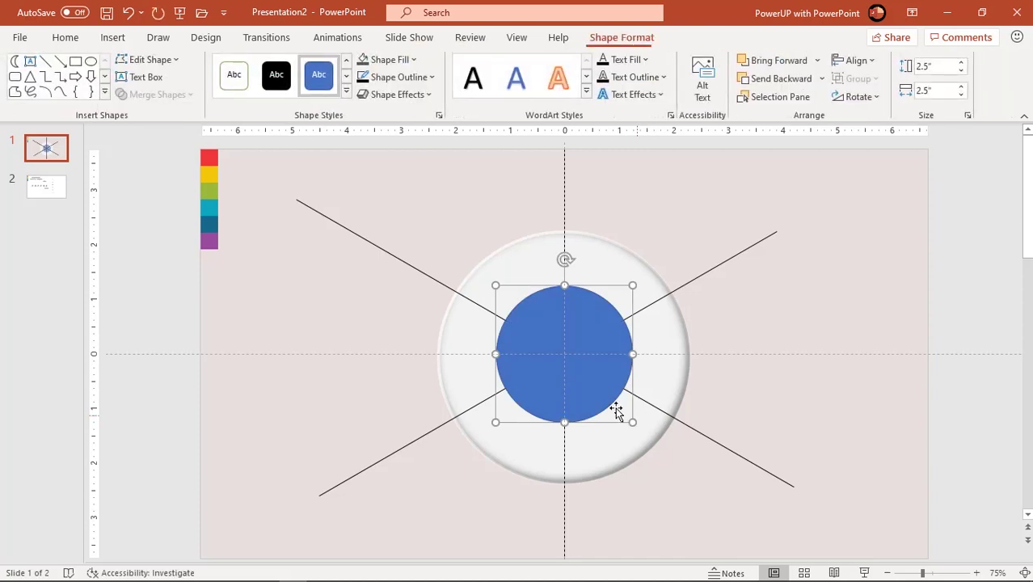
left_click(406, 80)
left_click(395, 284)
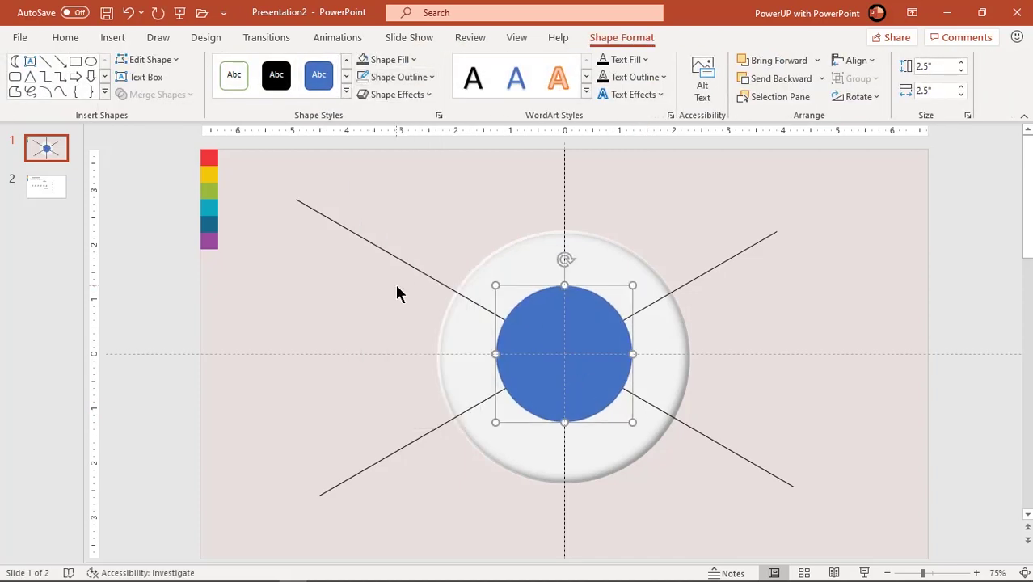
left_click(398, 60)
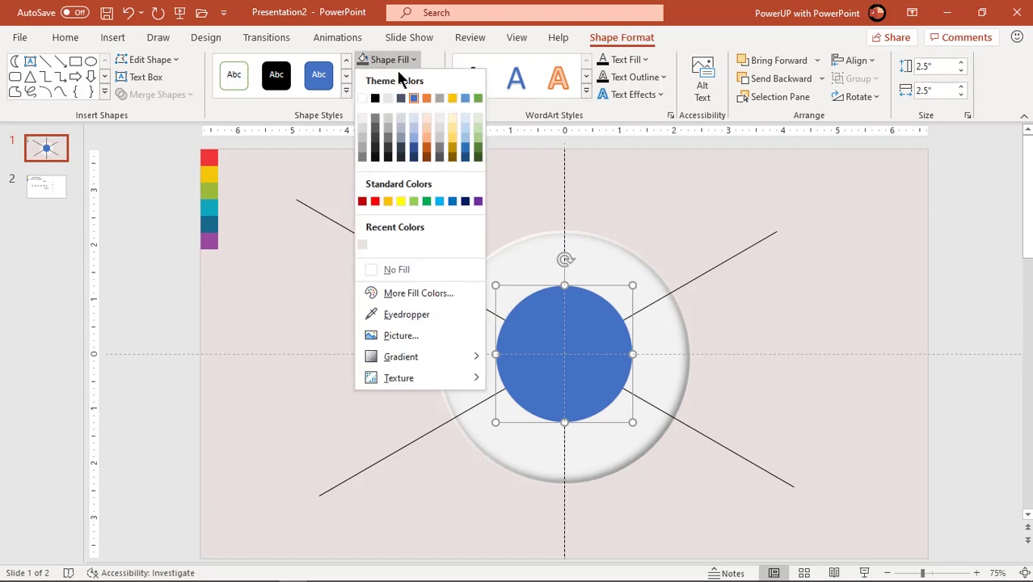
left_click(375, 131)
left_click(354, 333)
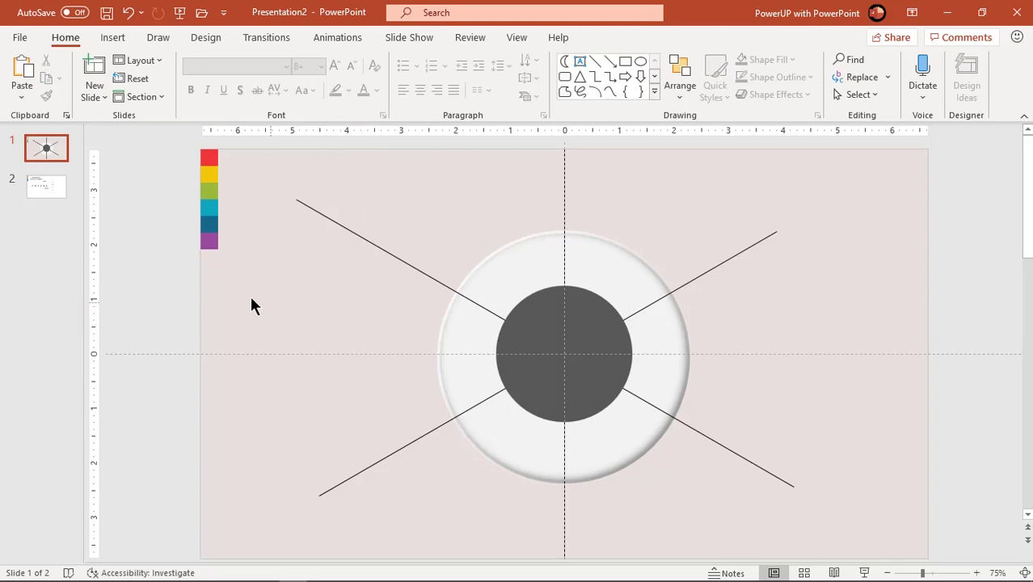
Add a new slide 2 and draw a large blue triangle centred on it.
right_click(74, 171)
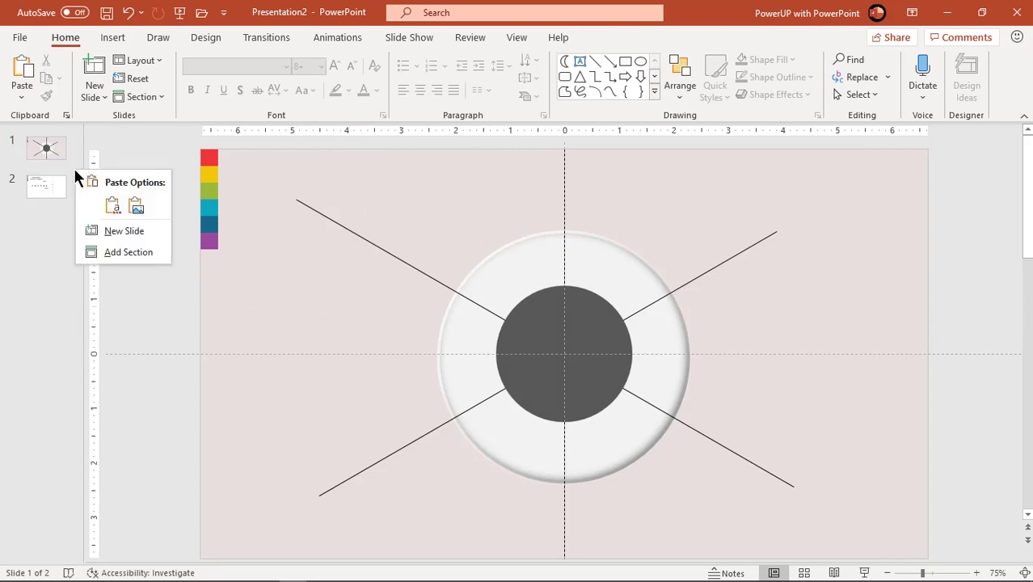
left_click(110, 227)
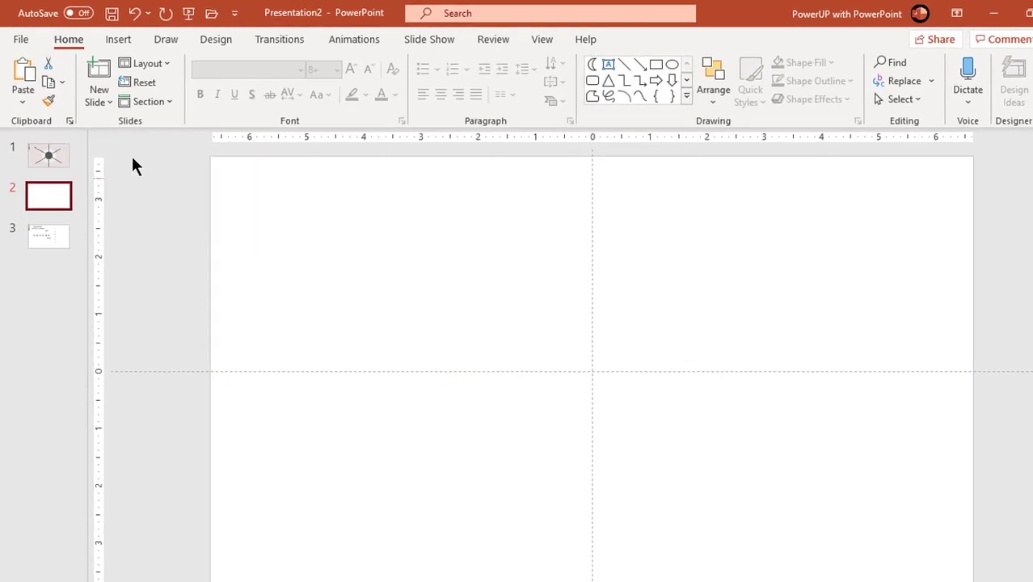
left_click(114, 41)
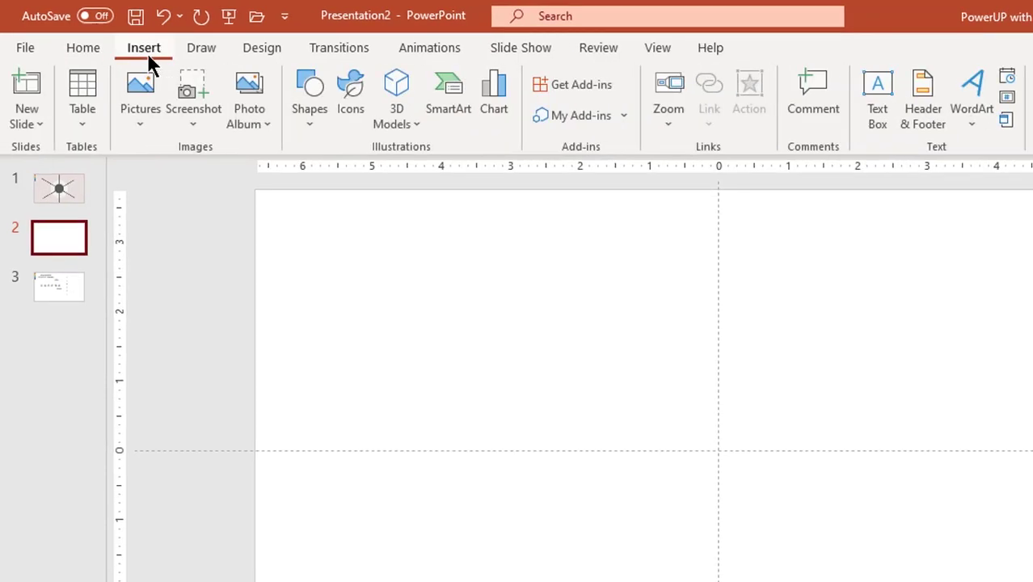
left_click(306, 127)
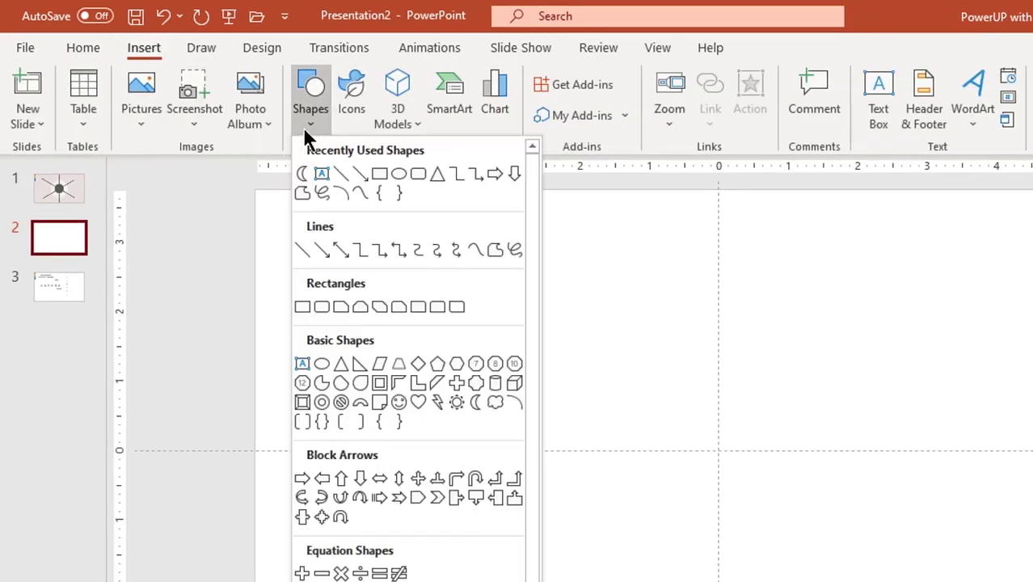
left_click(435, 176)
left_click_drag(636, 291, 910, 538)
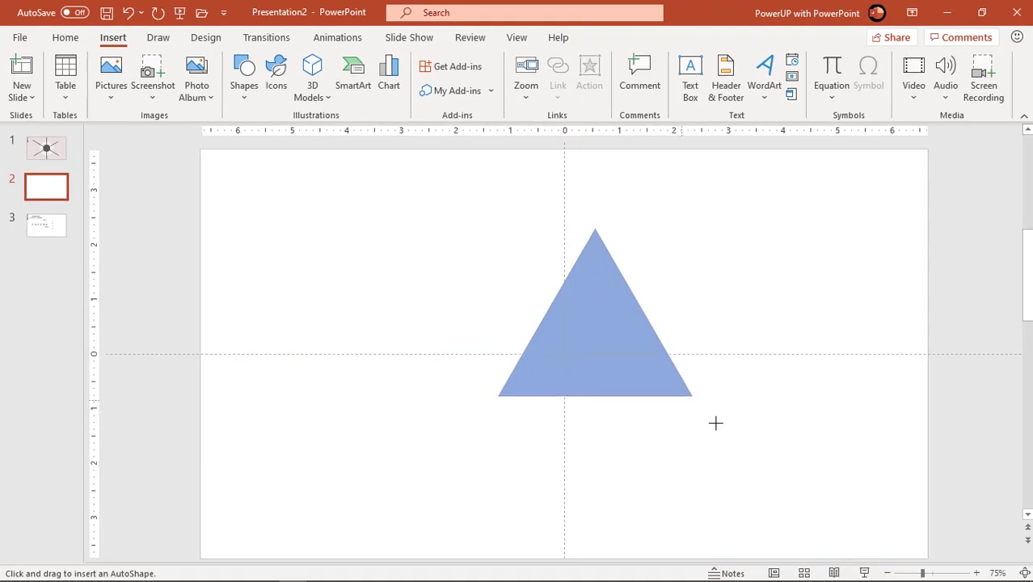
left_click_drag(715, 423, 809, 481)
left_click_drag(676, 422, 586, 393)
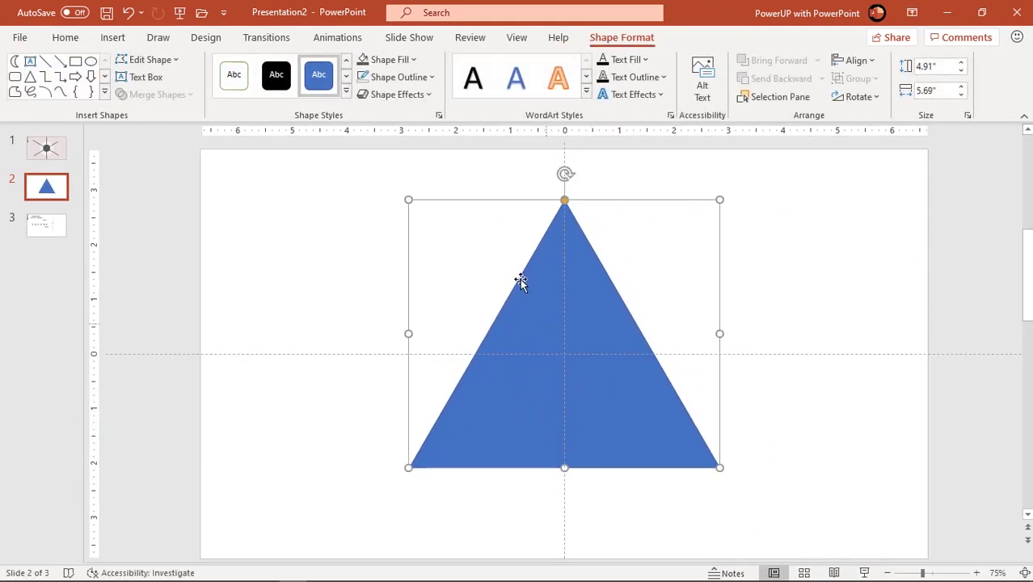
Remove the triangle's outline and set its fill to 66% transparency.
left_click(417, 77)
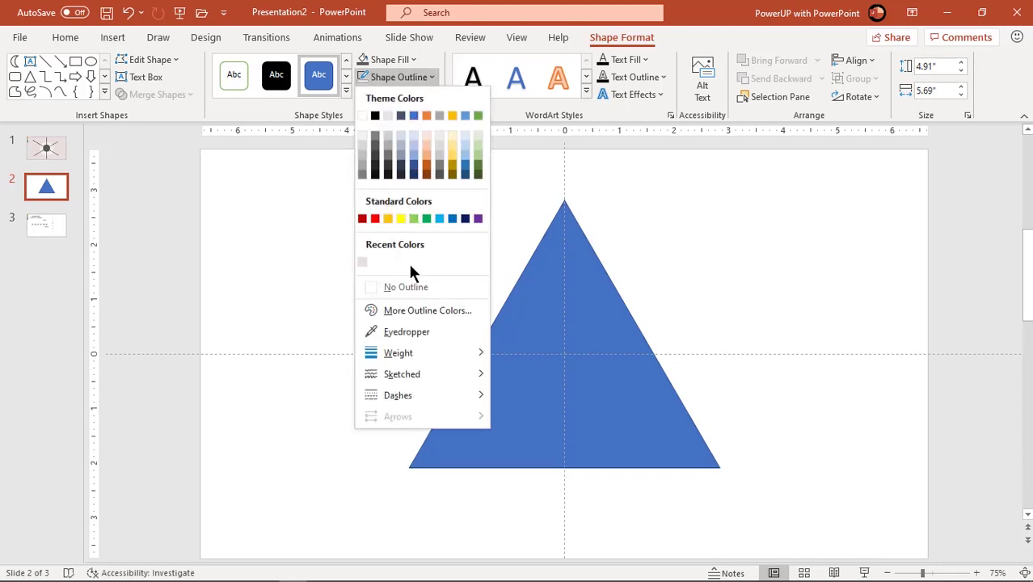
left_click(403, 285)
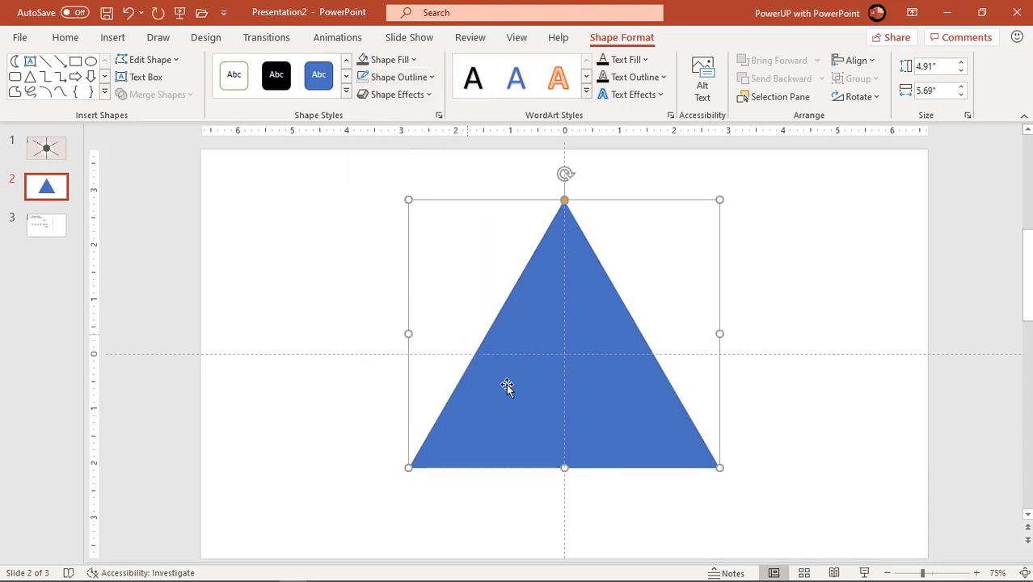
right_click(530, 443)
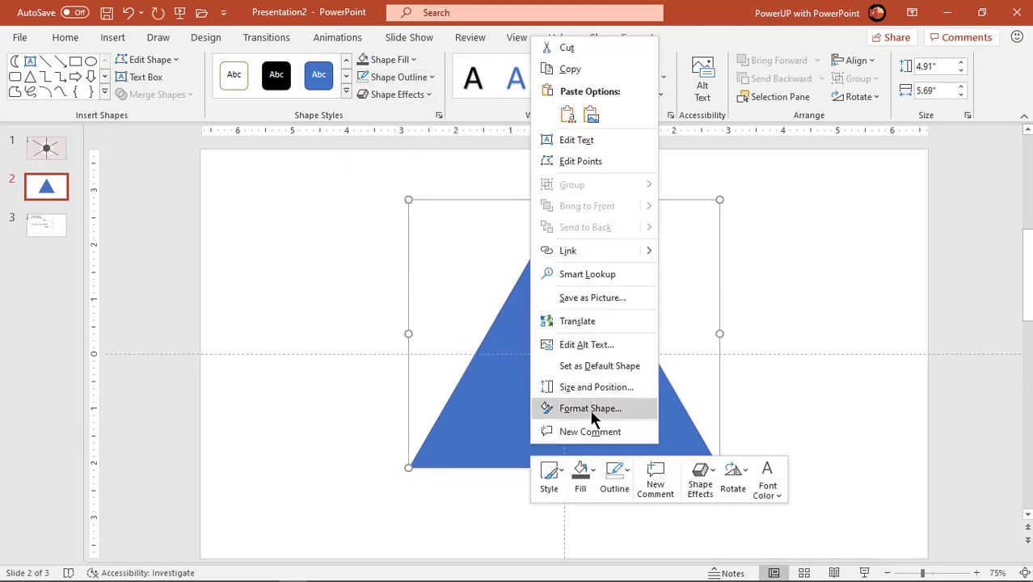
left_click(590, 409)
left_click_drag(914, 383, 937, 382)
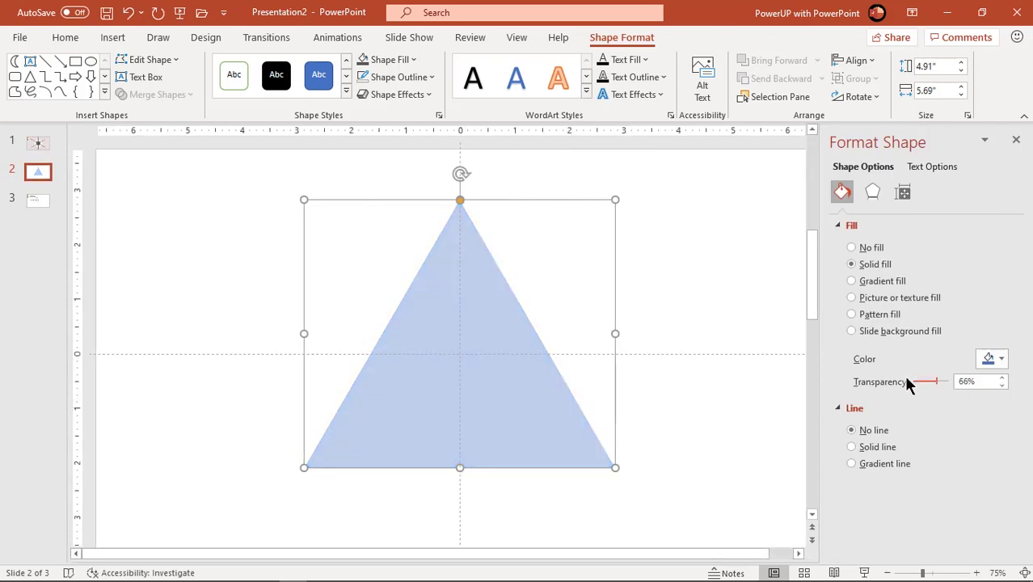
left_click(676, 326)
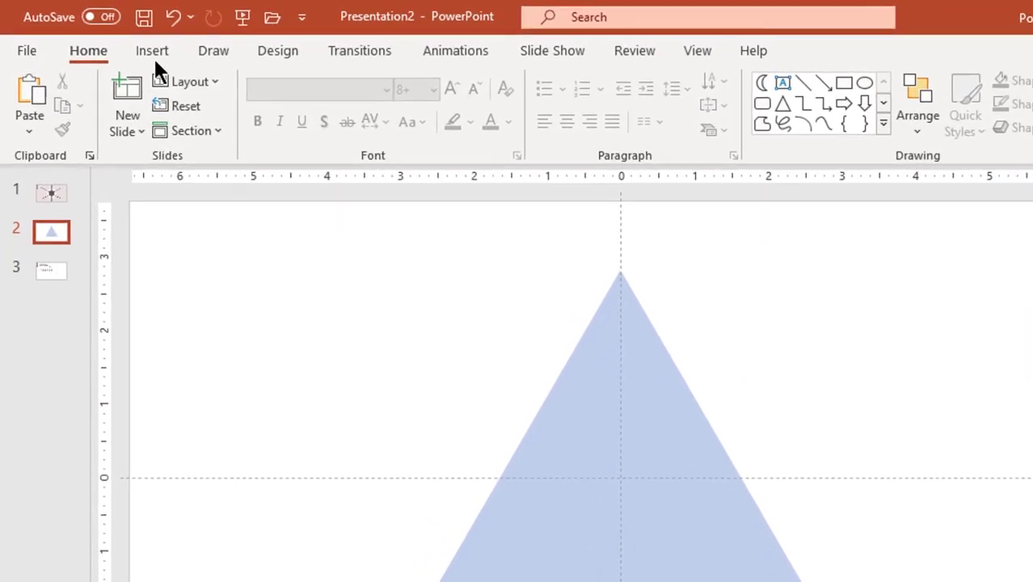
Draw a Moon crescent, remove its outline and rotate it about 90° into an arch.
left_click(113, 40)
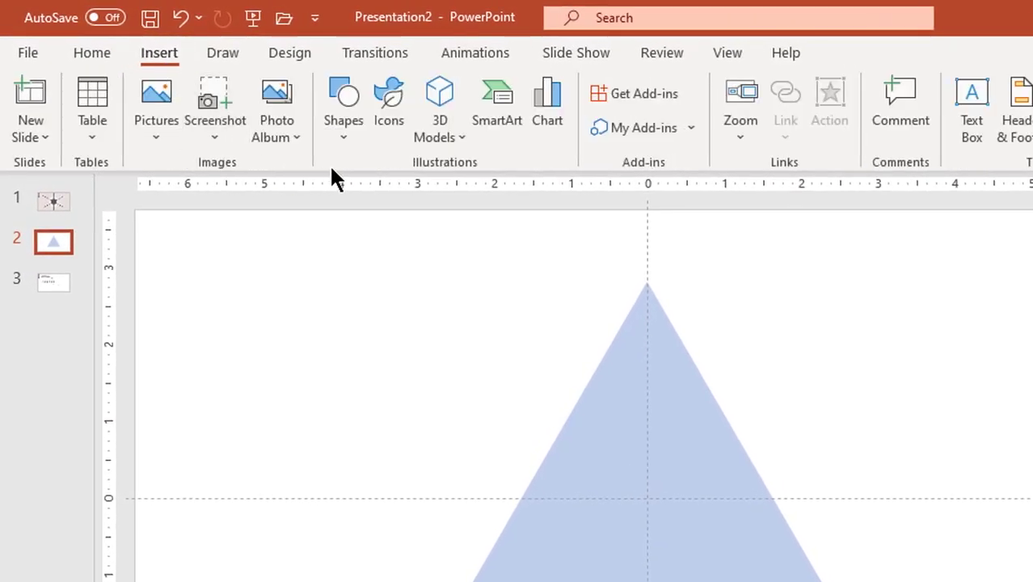
left_click(345, 141)
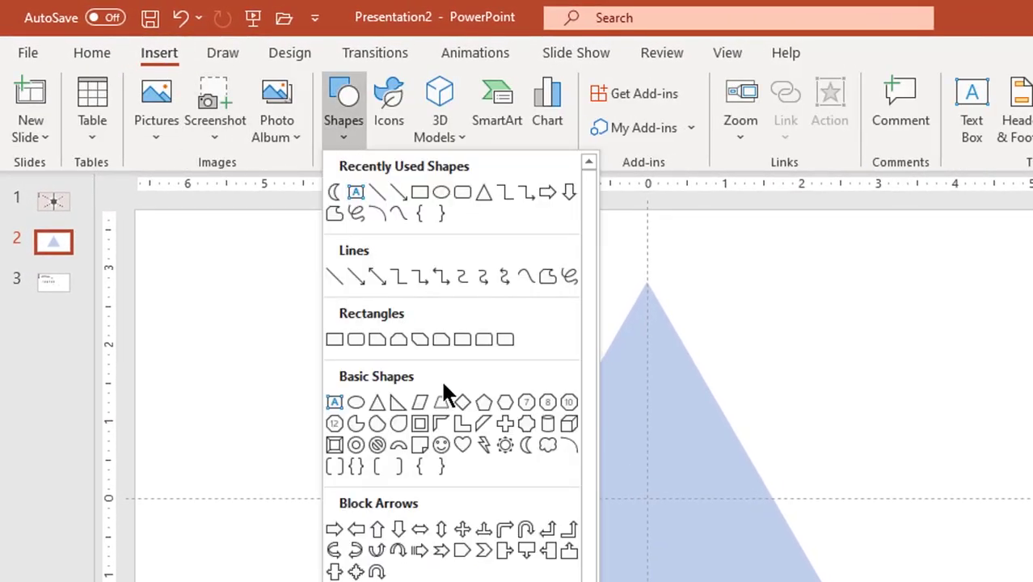
left_click(526, 445)
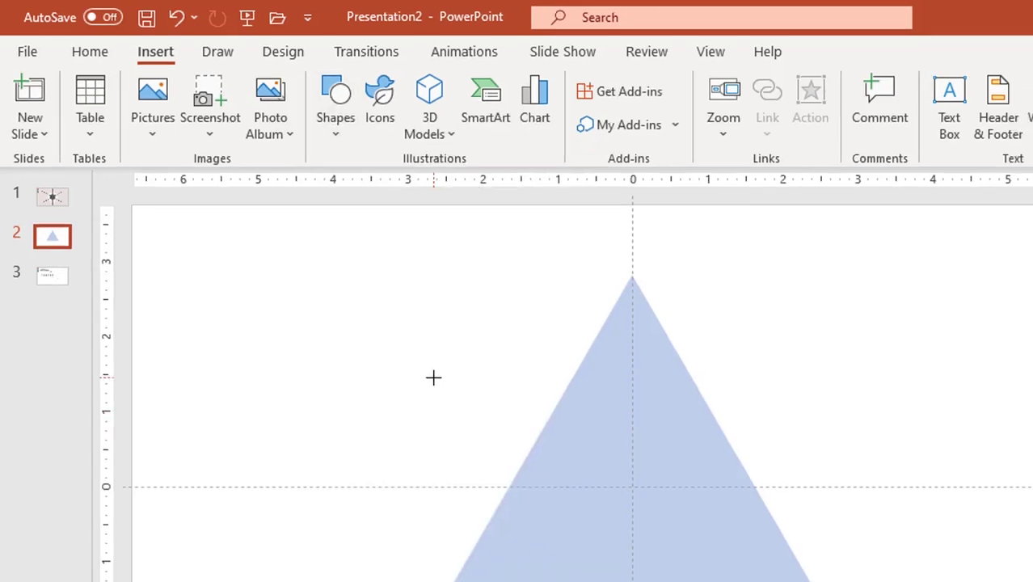
left_click_drag(433, 377, 518, 550)
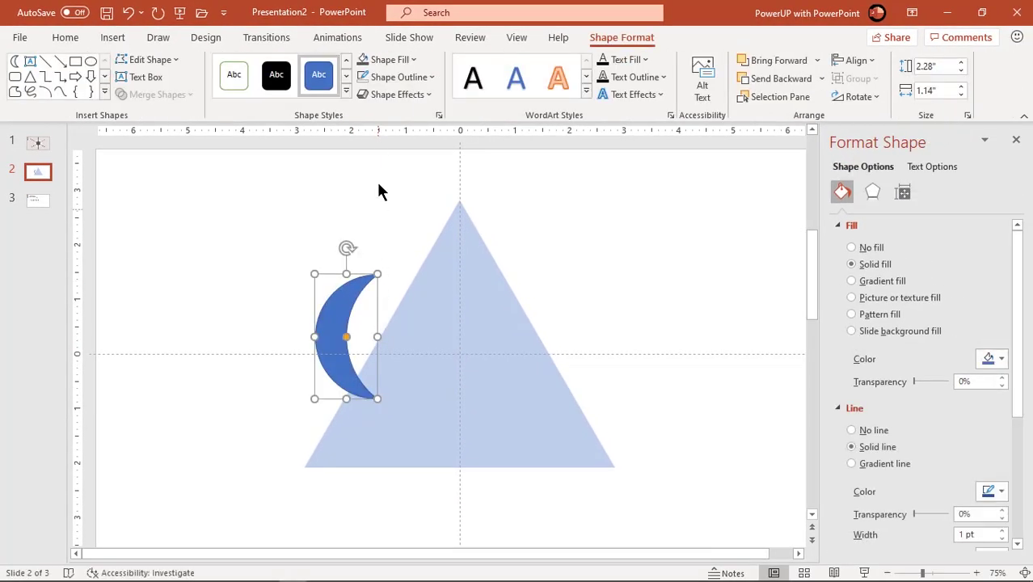
left_click(392, 78)
left_click(390, 288)
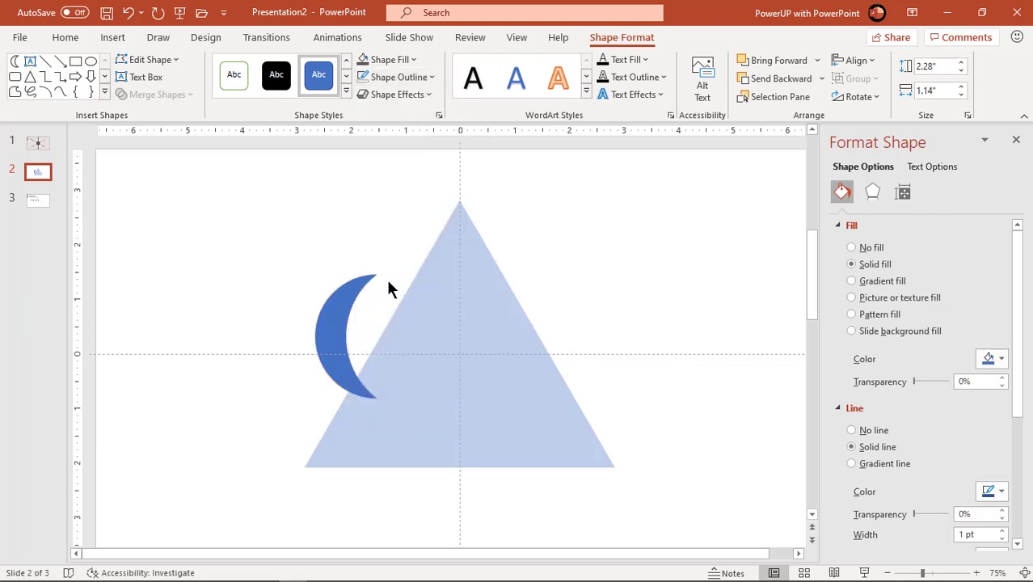
left_click_drag(349, 248, 473, 265)
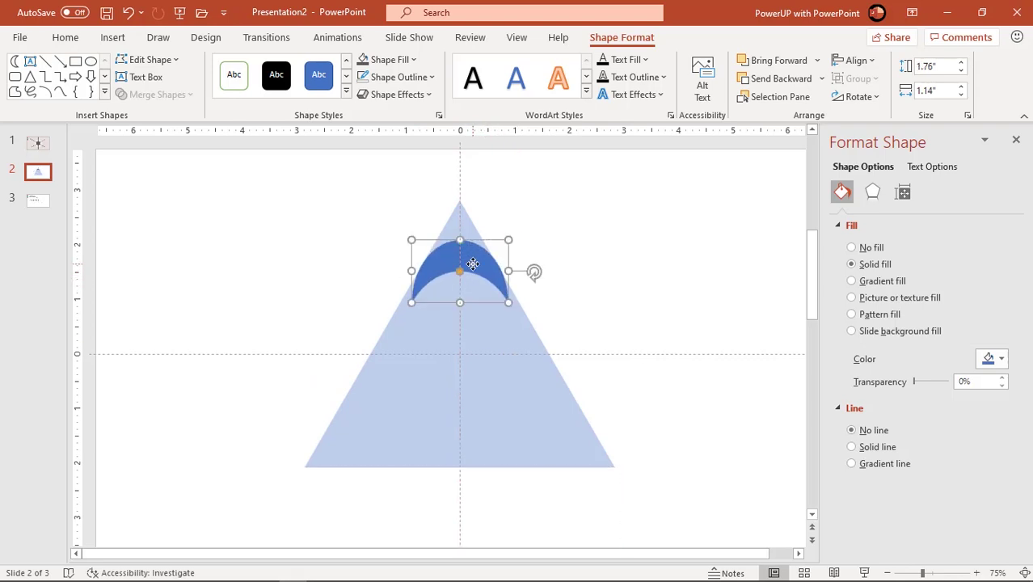
Fill the arch red at 70% transparency, narrow it to 1.71" and centre it under the tip.
left_click(402, 62)
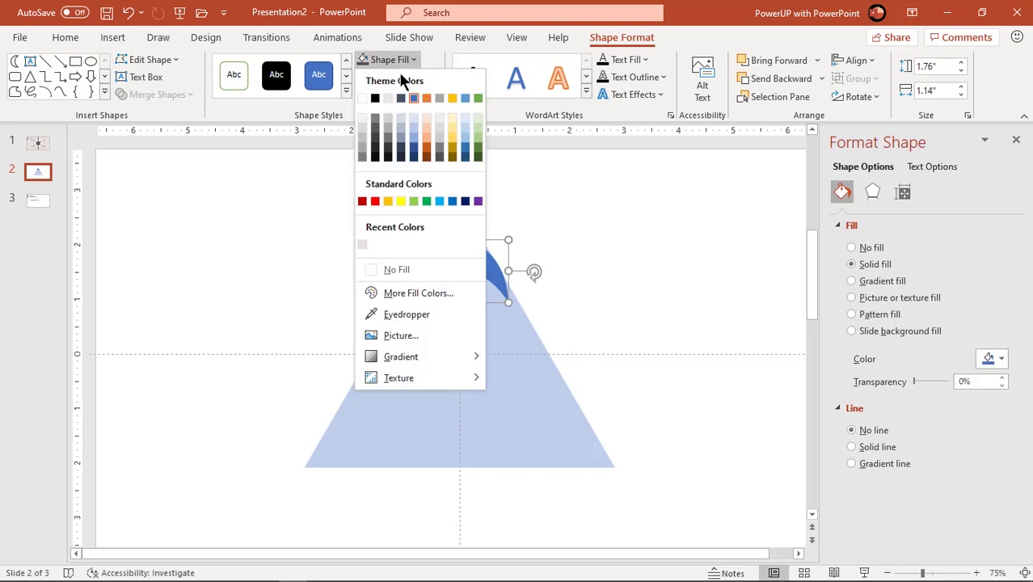
left_click(374, 199)
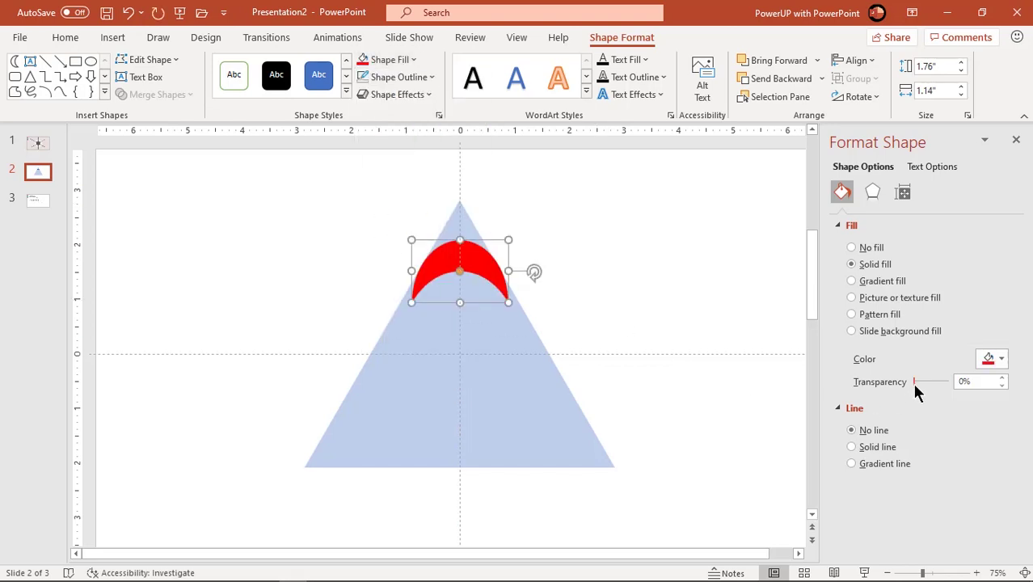
left_click_drag(916, 383, 938, 385)
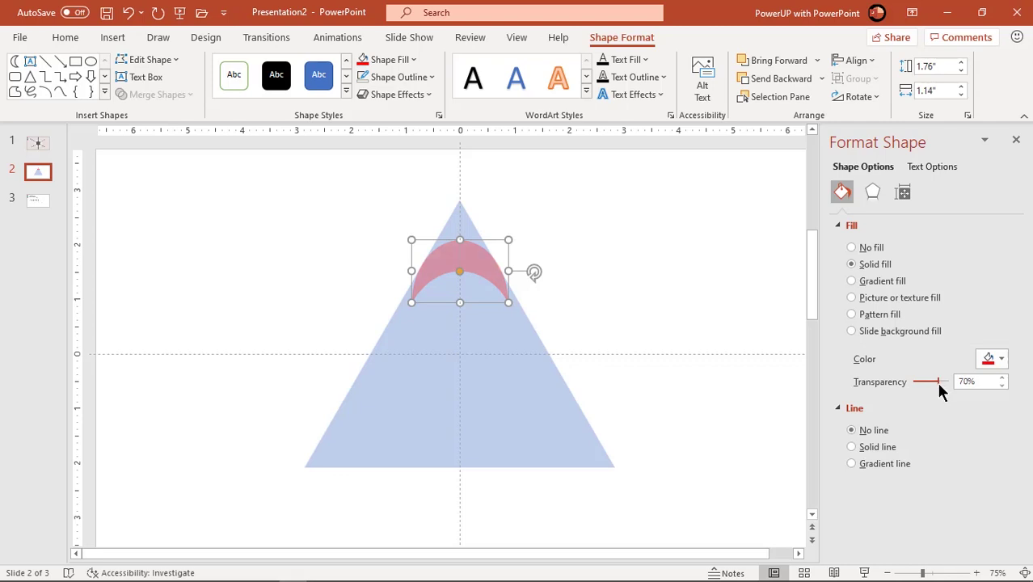
scroll(477, 293, "up", 15, "ctrl")
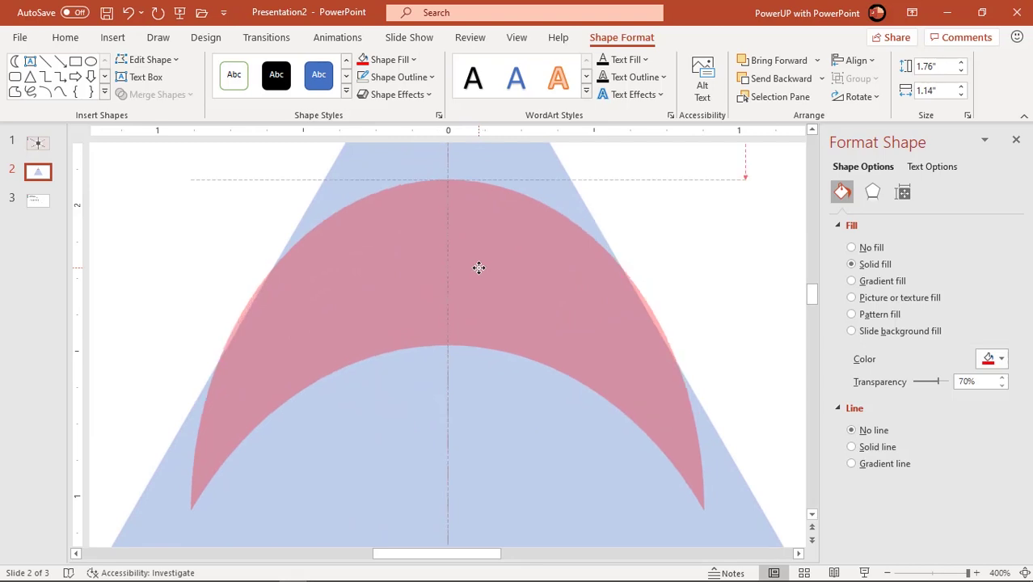
left_click_drag(704, 349, 692, 343)
left_click_drag(516, 279, 524, 300)
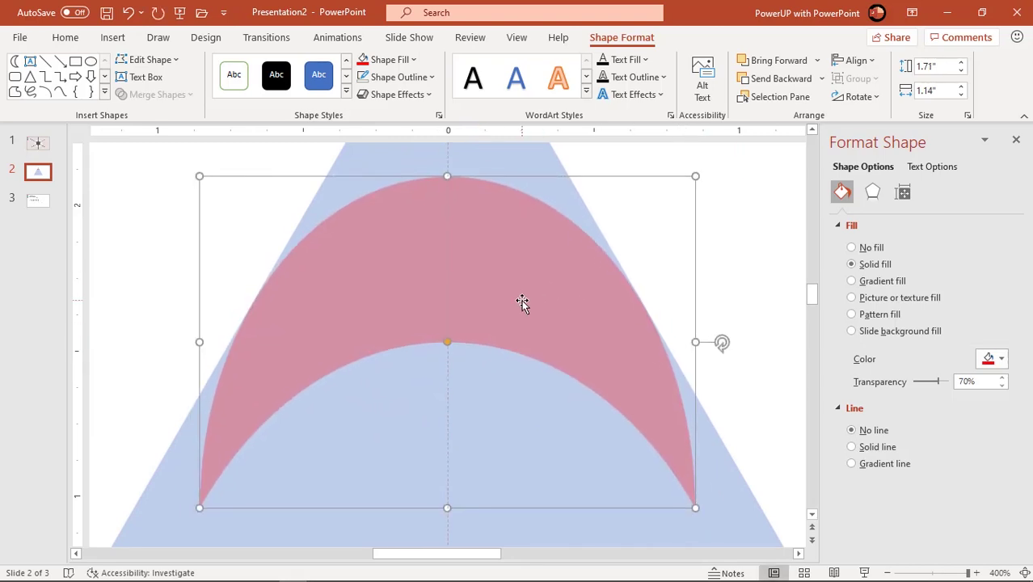
Place a copy of the arch beside the triangle.
scroll(522, 299, "down", 5)
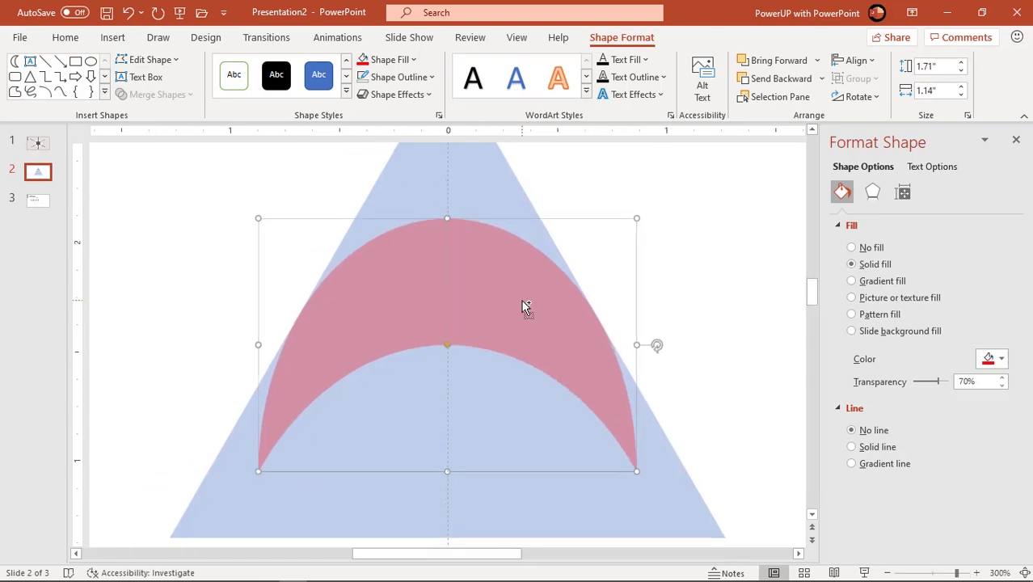
scroll(526, 308, "down", 3)
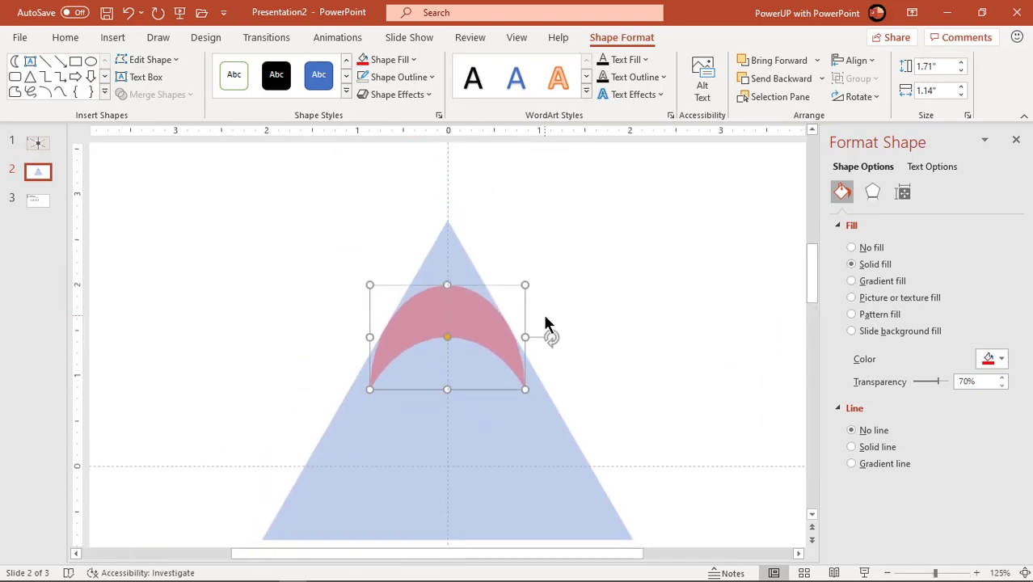
scroll(542, 312, "down", 2)
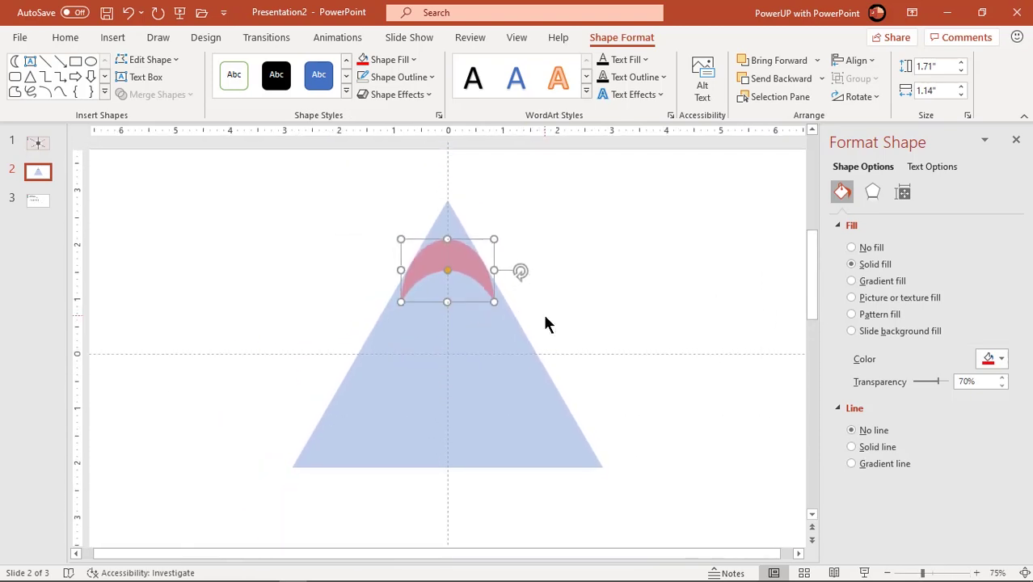
left_click(624, 287)
left_click(459, 266)
left_click_drag(459, 265, 598, 296)
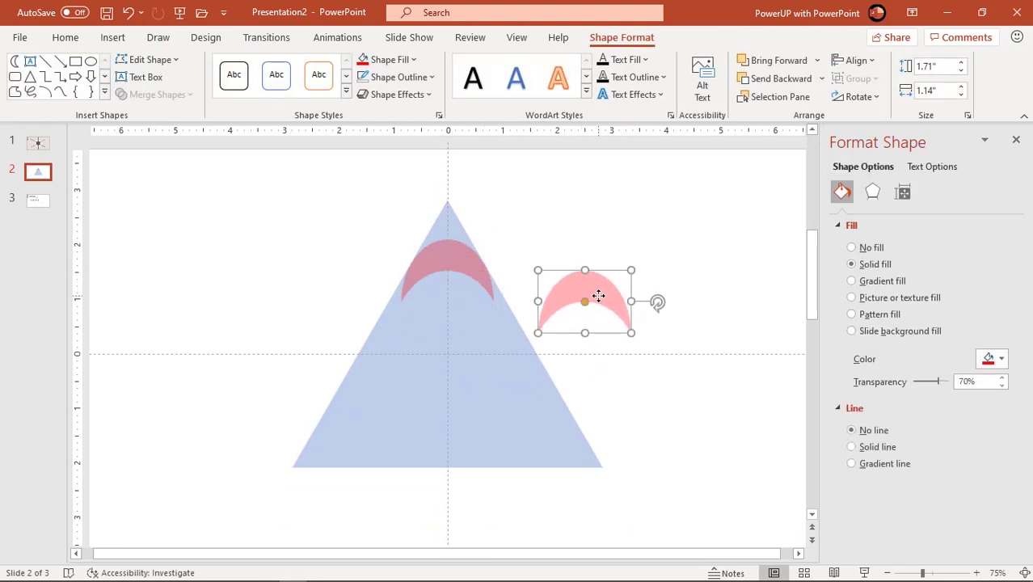
Change the copied red crescent's rotation from 90° to 210° in Size & Properties.
left_click(903, 192)
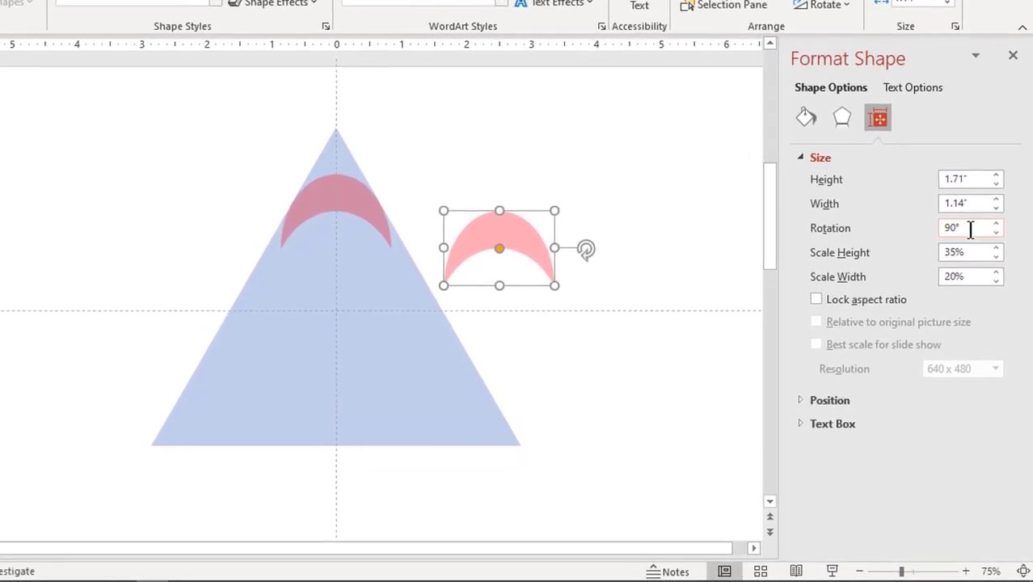
left_click_drag(970, 230, 927, 235)
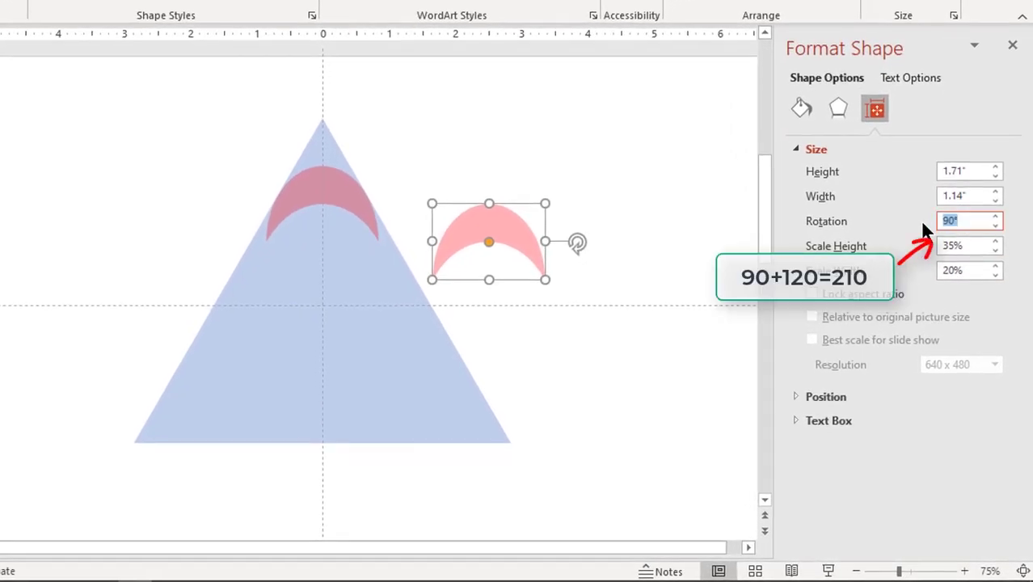
type("210")
key("Return")
Fit the rotated crescent snugly into the triangle's lower-right corner.
left_click_drag(506, 263, 443, 418)
scroll(446, 420, "up", 5)
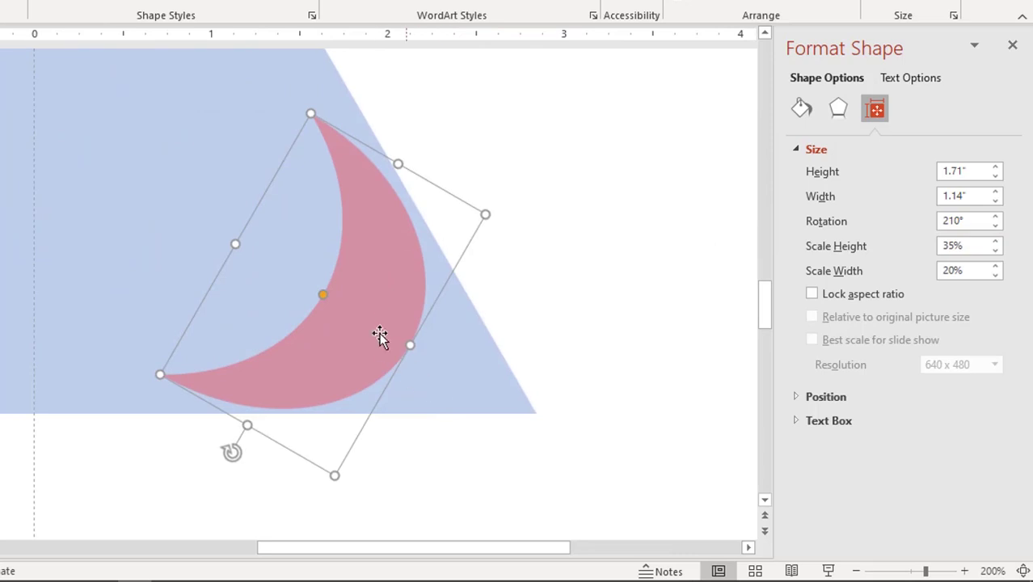
mouse_move(392, 316)
left_mouse_down()
mouse_move(406, 321)
mouse_move(397, 318)
left_mouse_up()
scroll(412, 362, "down", 5)
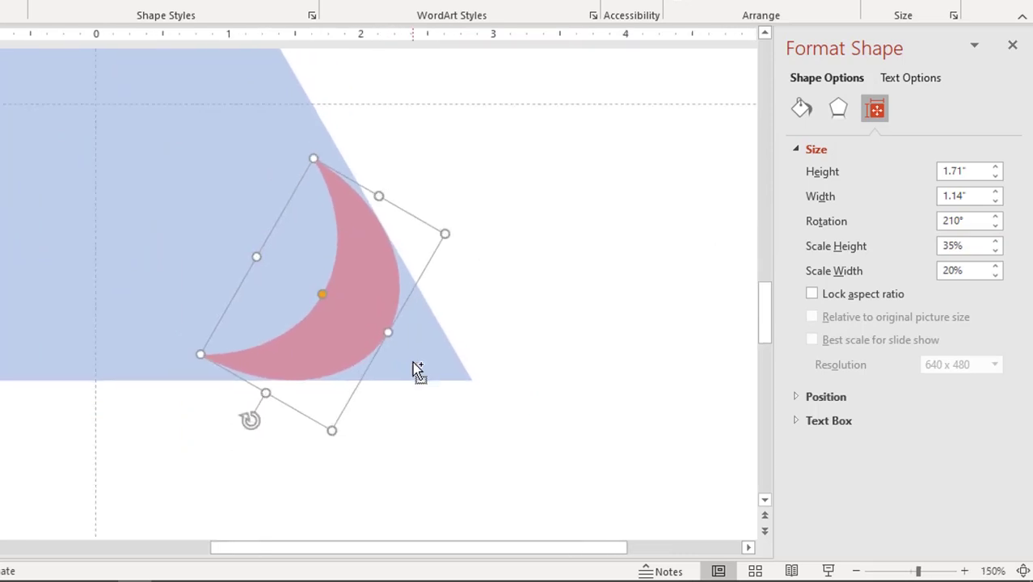
left_click(542, 368)
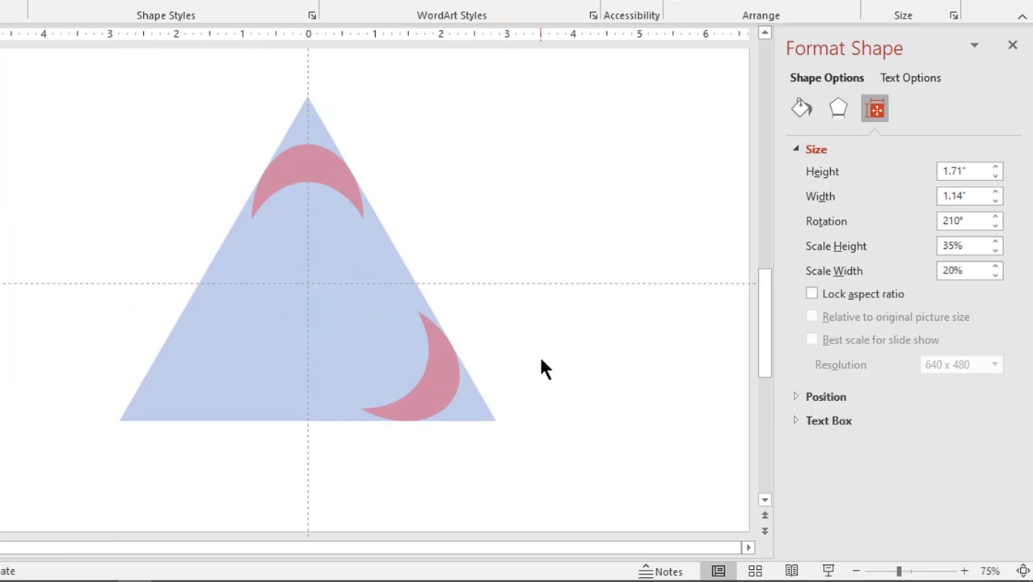
left_click(442, 366)
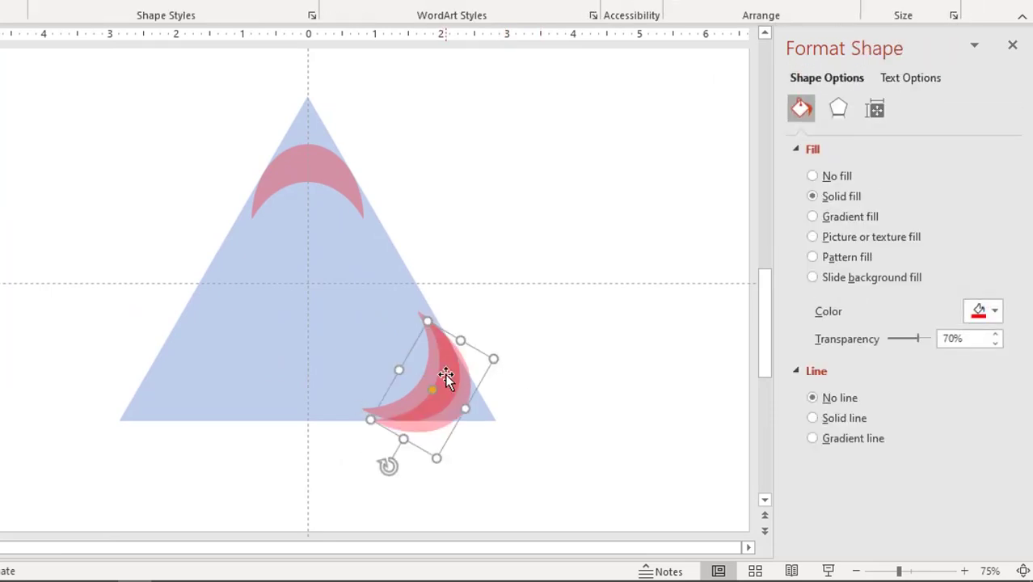